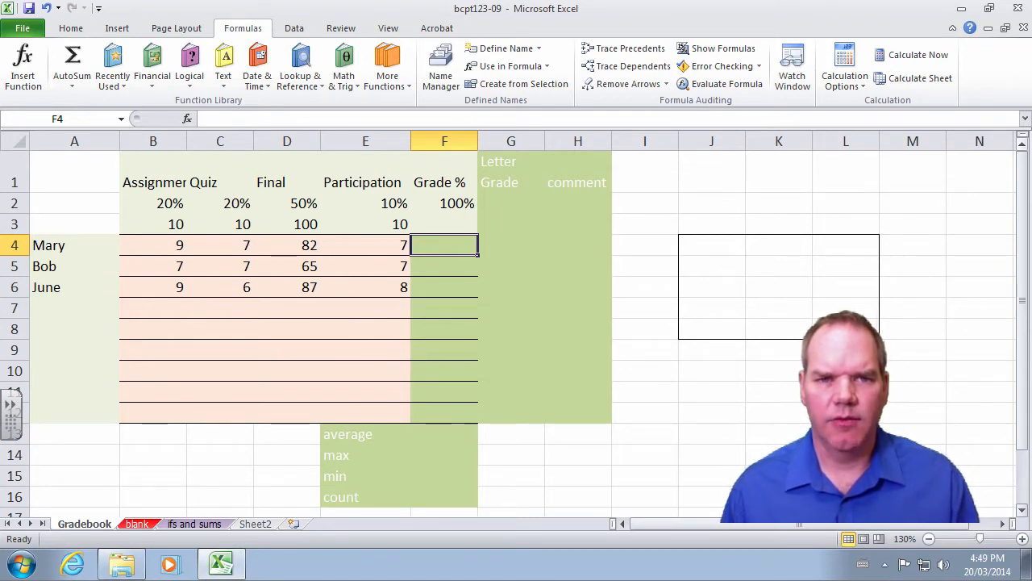
Step: Review the gradebook's category headings, the weights in B2:E2, the total weight in F2, the row 3 maximums and the marks in B4:E6
left_click(84, 29)
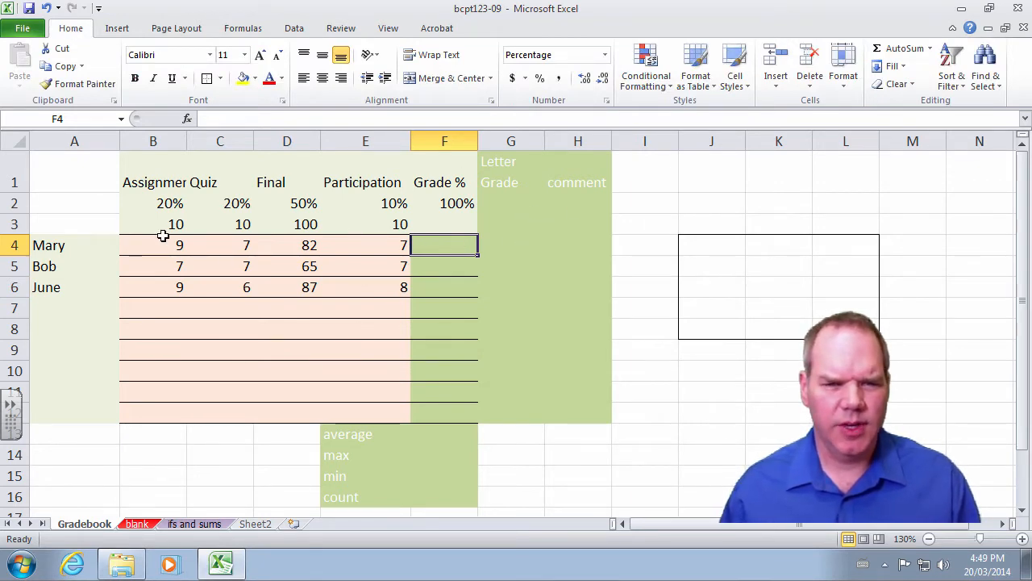
left_click(178, 184)
left_click(202, 184)
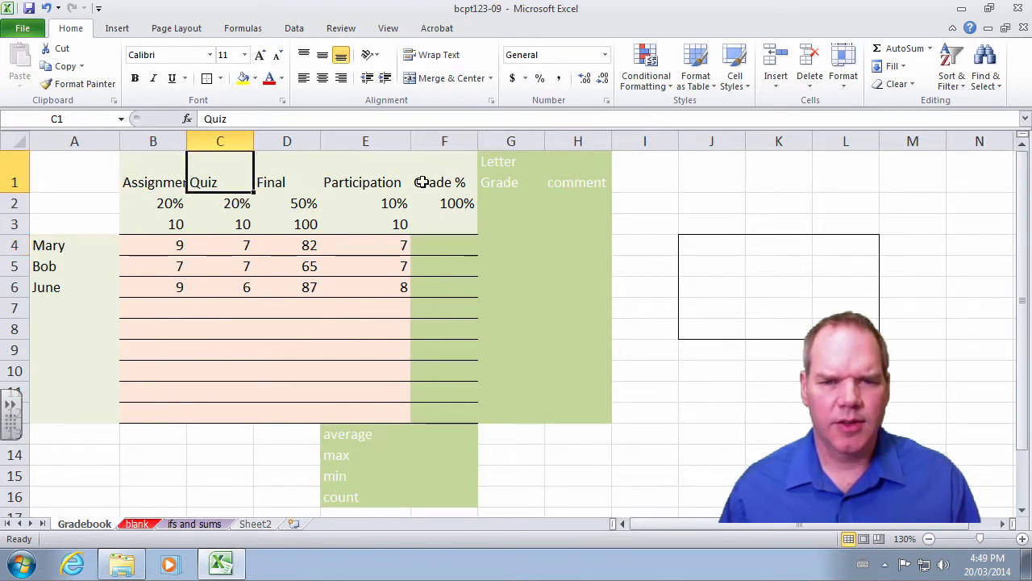
left_click_drag(172, 204, 376, 202)
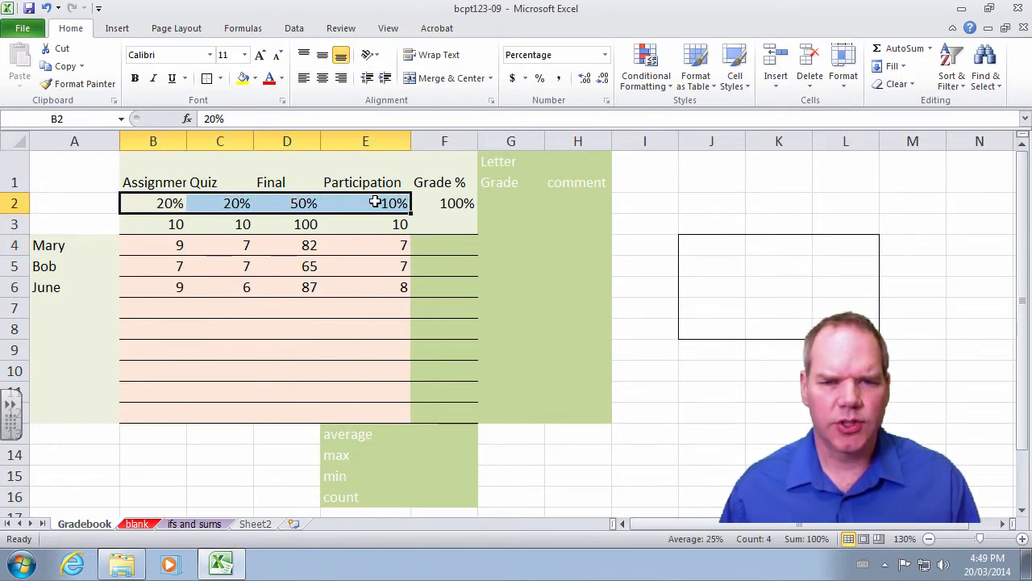
left_click(456, 203)
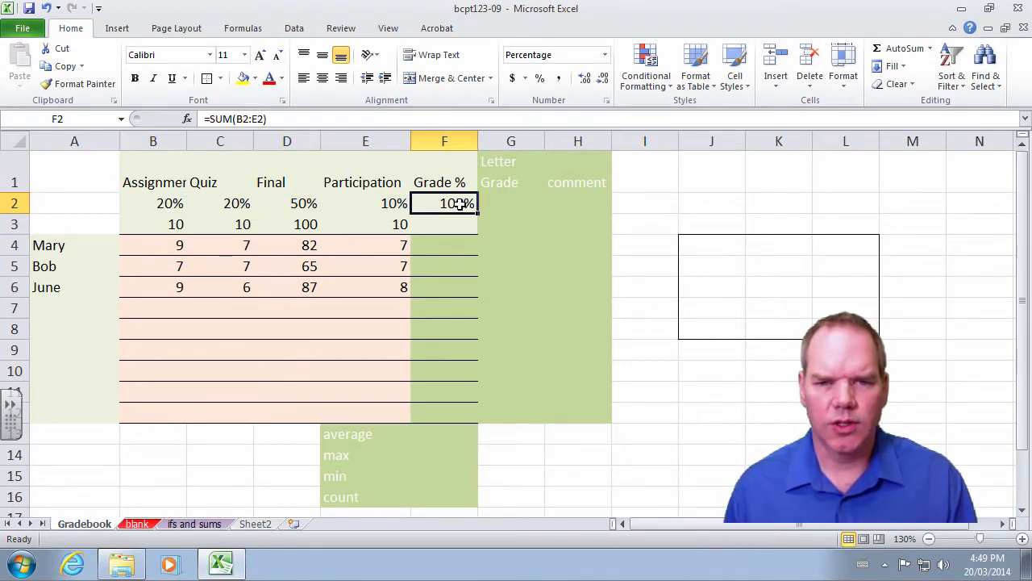
left_click_drag(182, 246, 382, 287)
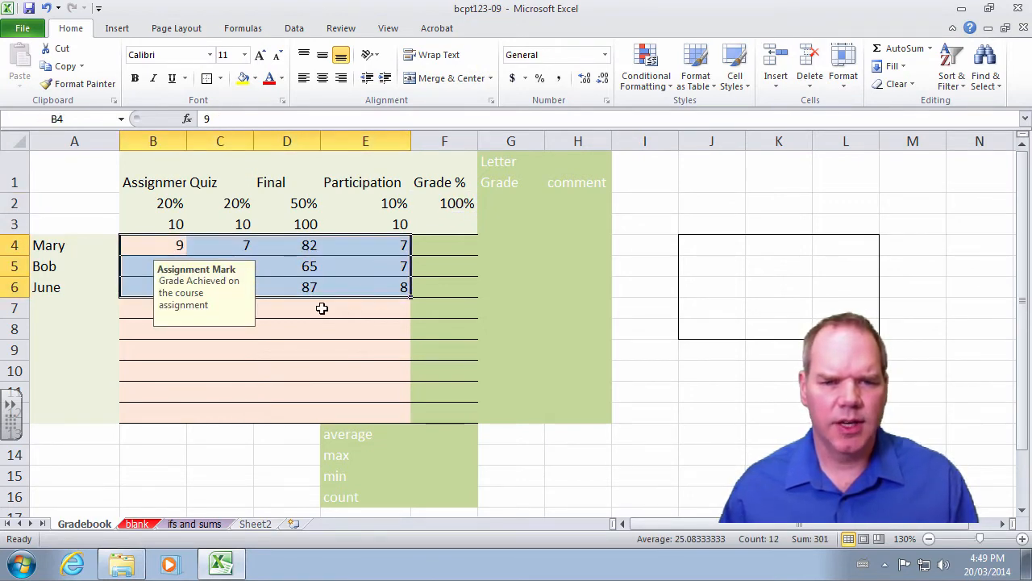
left_click(323, 308)
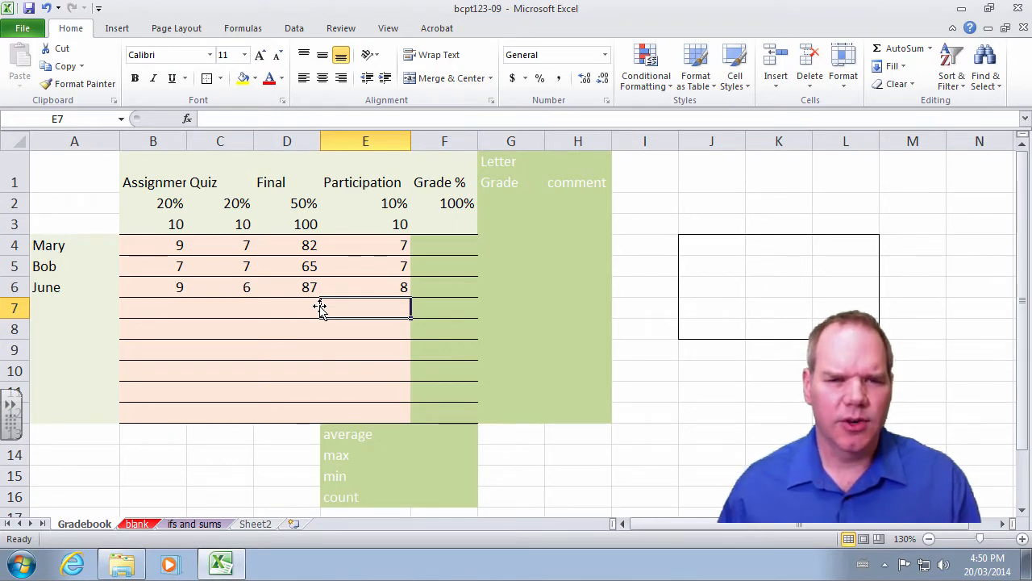
left_click_drag(149, 202, 439, 218)
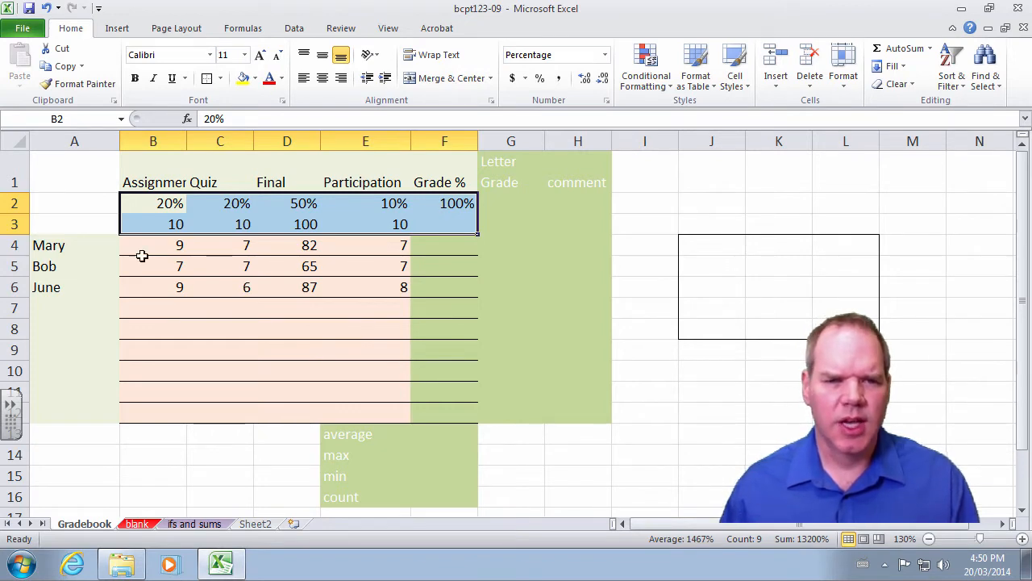
left_click_drag(145, 251, 382, 293)
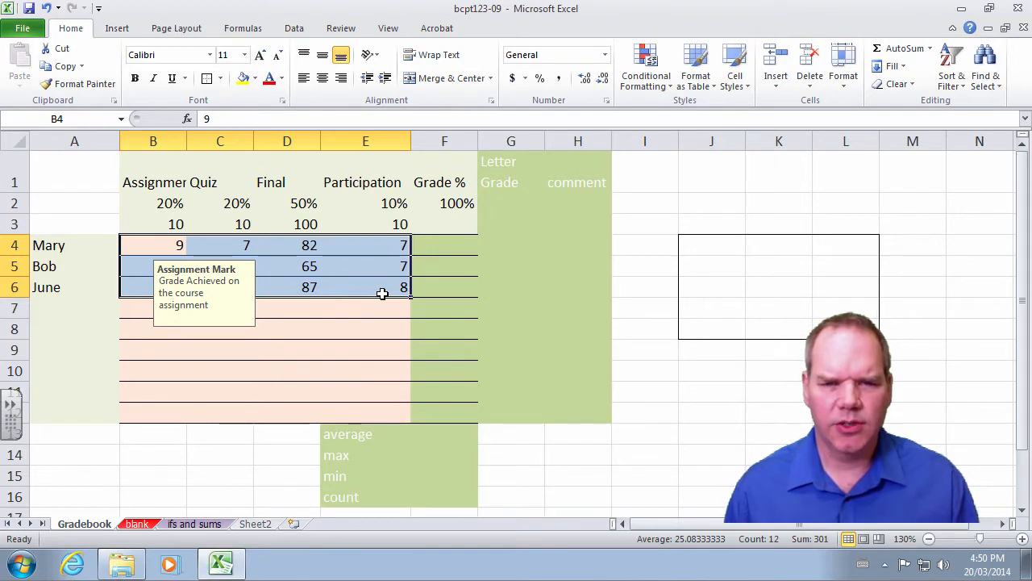
left_click(382, 306)
Step: Clear the participation marks in E4:E7
left_click_drag(383, 253, 382, 300)
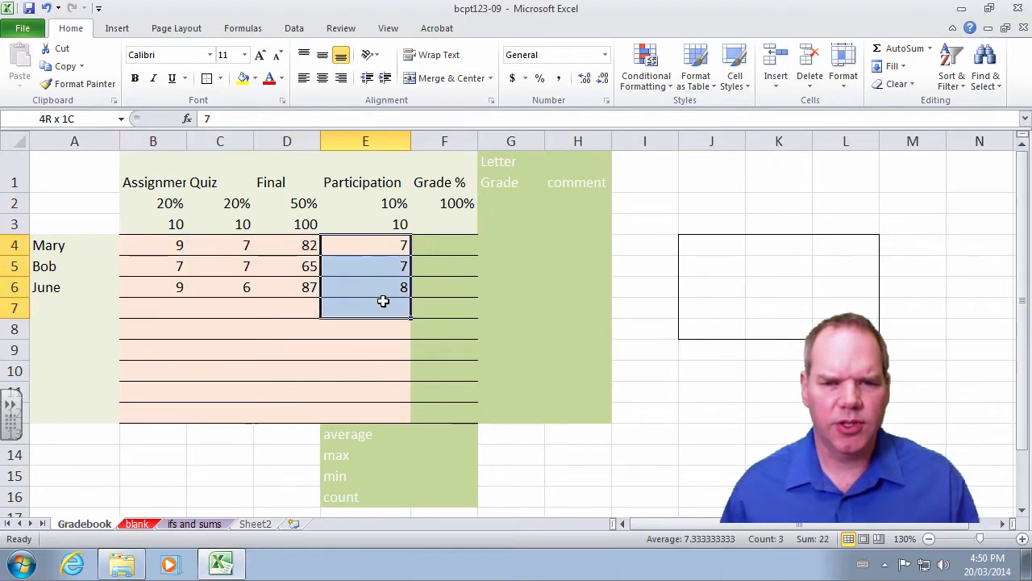
key("Delete")
key("Up")
key("Down")
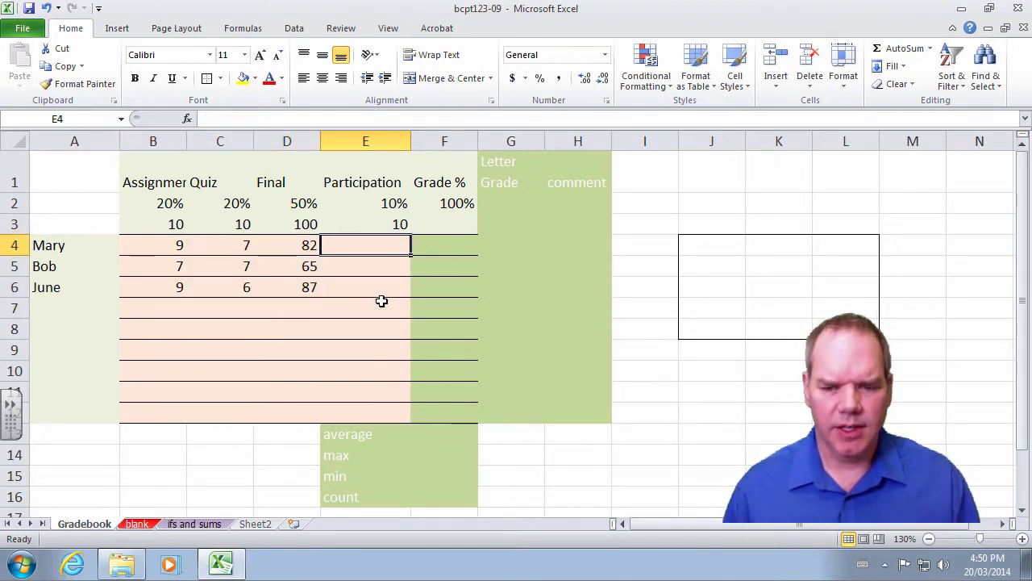
key("Home")
key("Down")
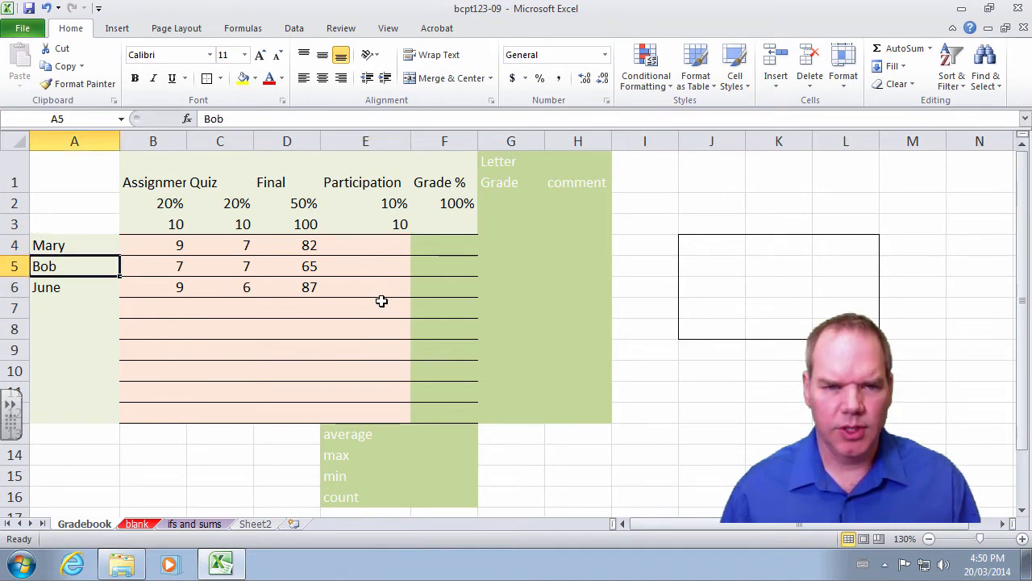
Step: Enter participation marks of 7 in E4, 7 in E5 and 8 in E6
left_click(399, 247)
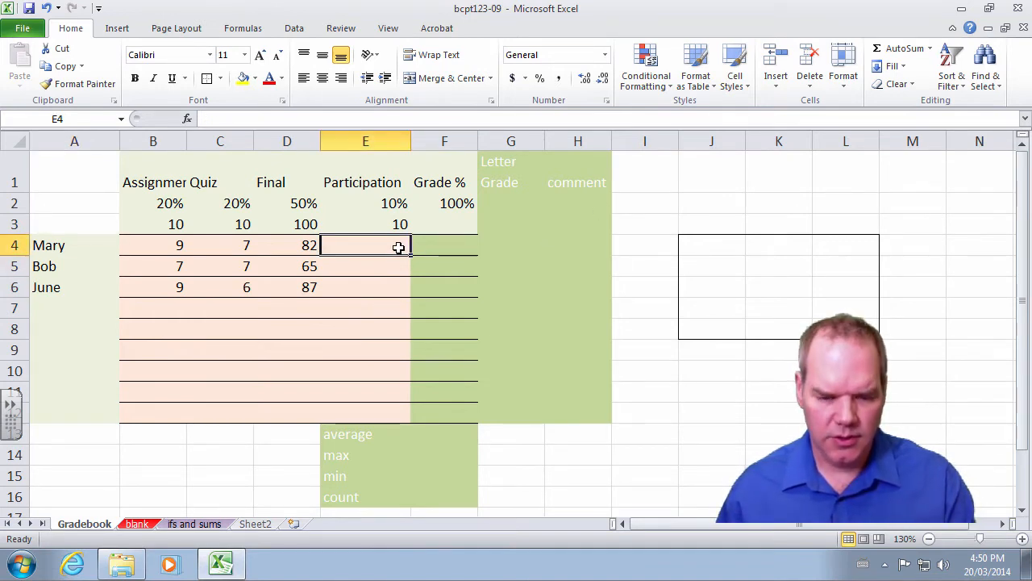
type("7")
left_click(398, 267)
type("7")
left_click(404, 291)
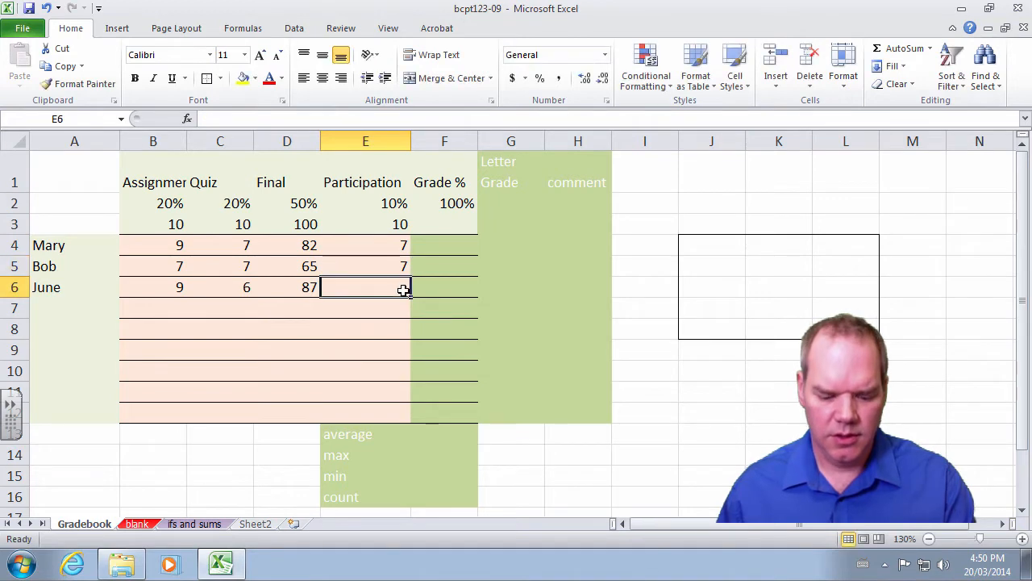
type("8")
left_click(401, 305)
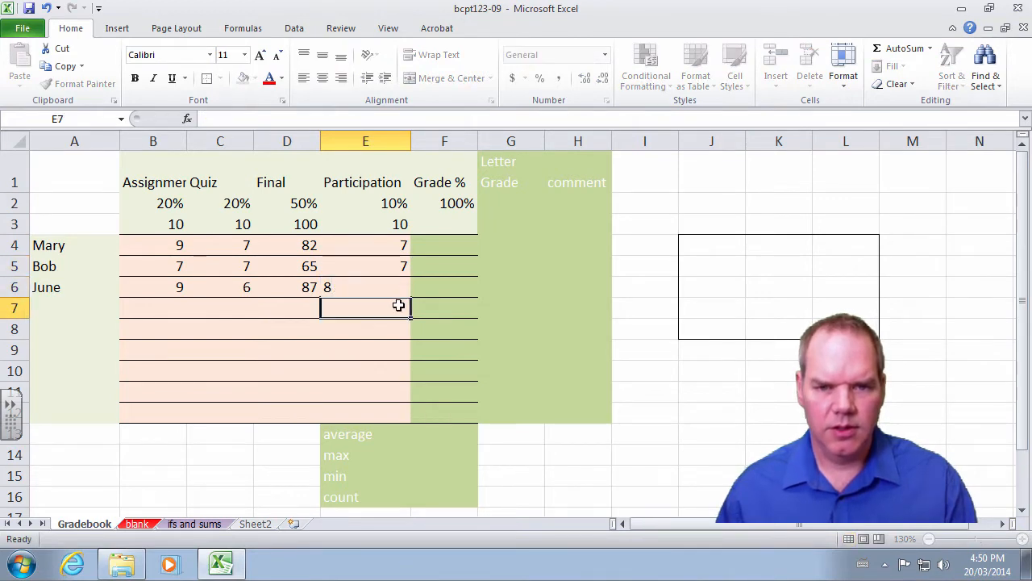
Step: Change the participation mark in E4 to 8
left_click(389, 251)
type("8")
left_click(391, 305)
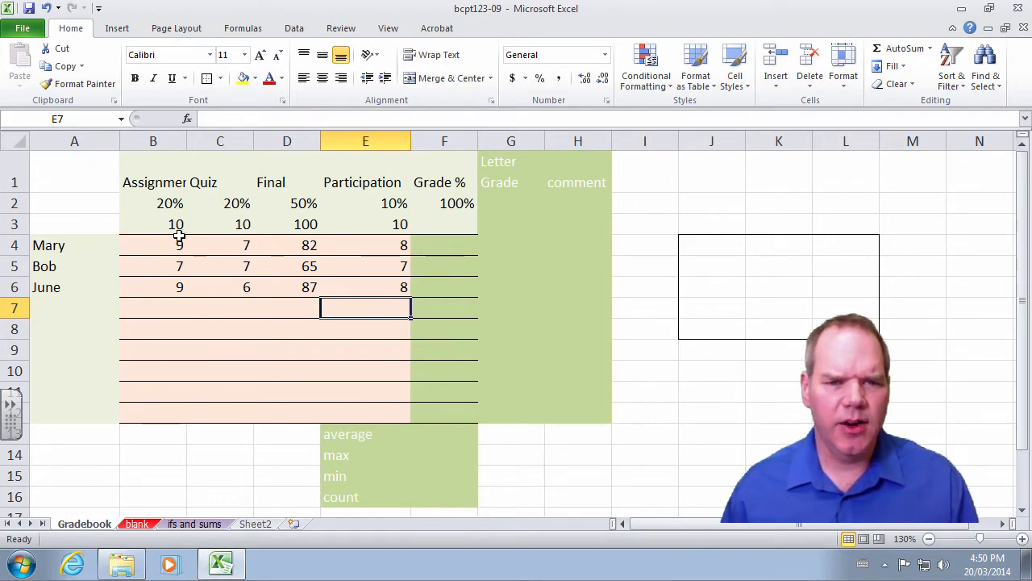
Step: Review the heading block, the mark entry area, the Grade % column with its summary cells, and the first student's assignment mark and weight
left_click(153, 190)
left_click_drag(153, 190, 441, 215)
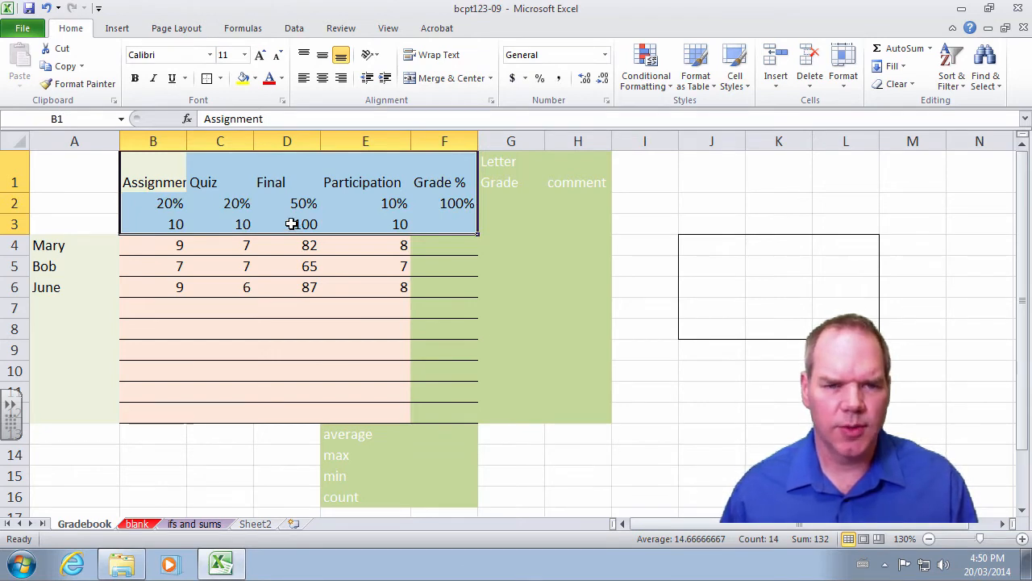
left_click_drag(168, 246, 366, 401)
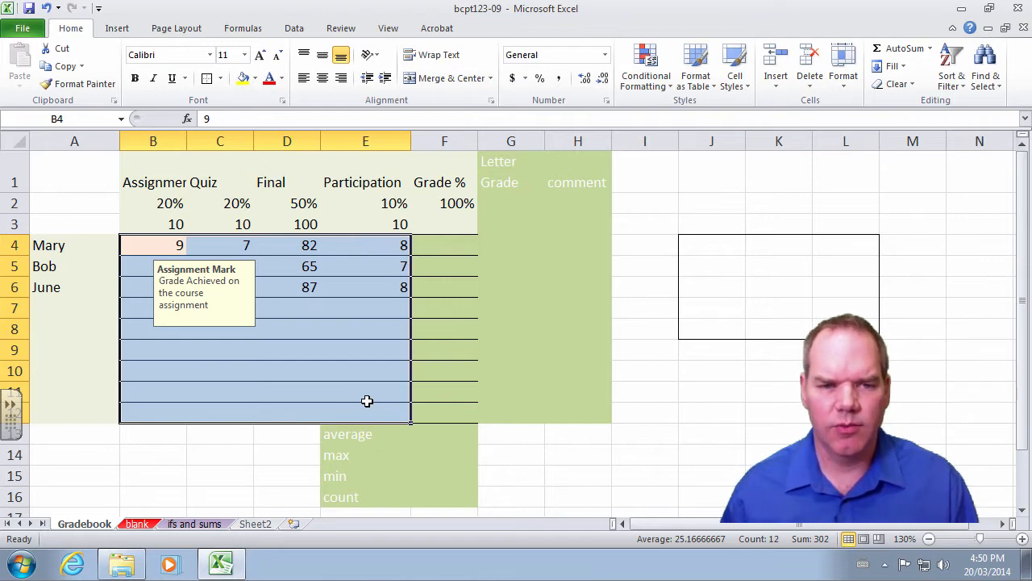
left_click(284, 282)
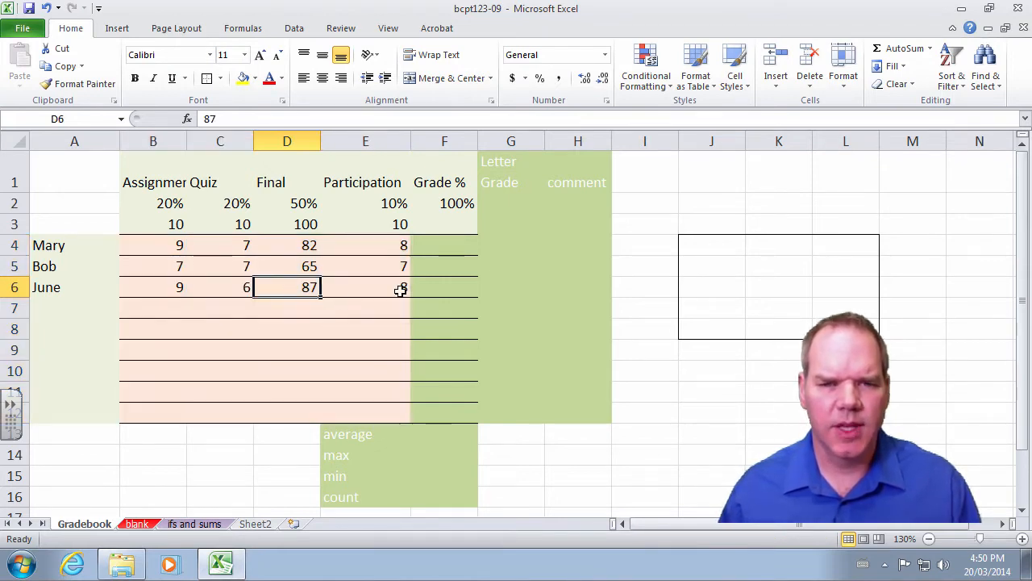
left_click_drag(428, 251, 434, 496)
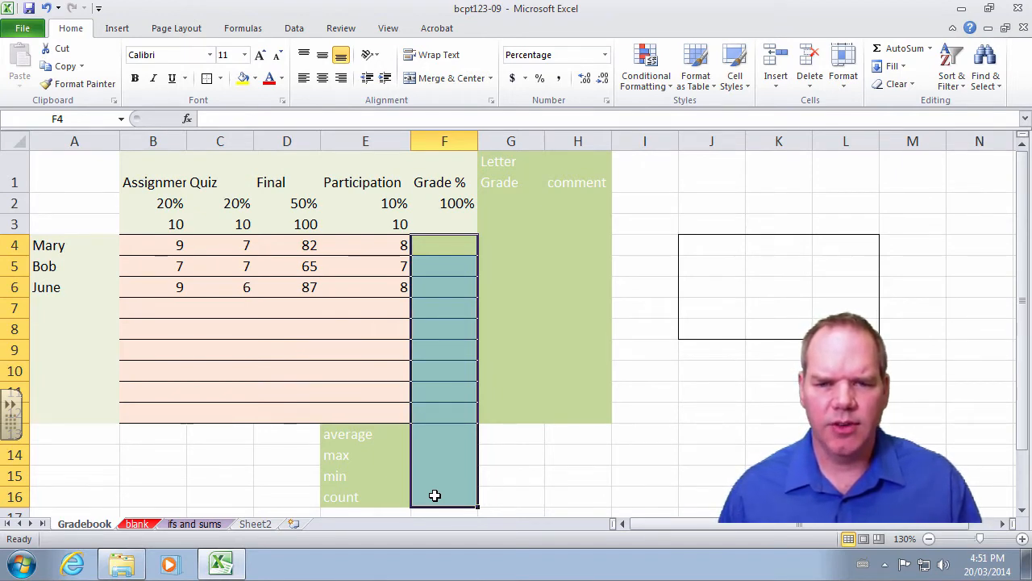
left_click(511, 308)
left_click(447, 250)
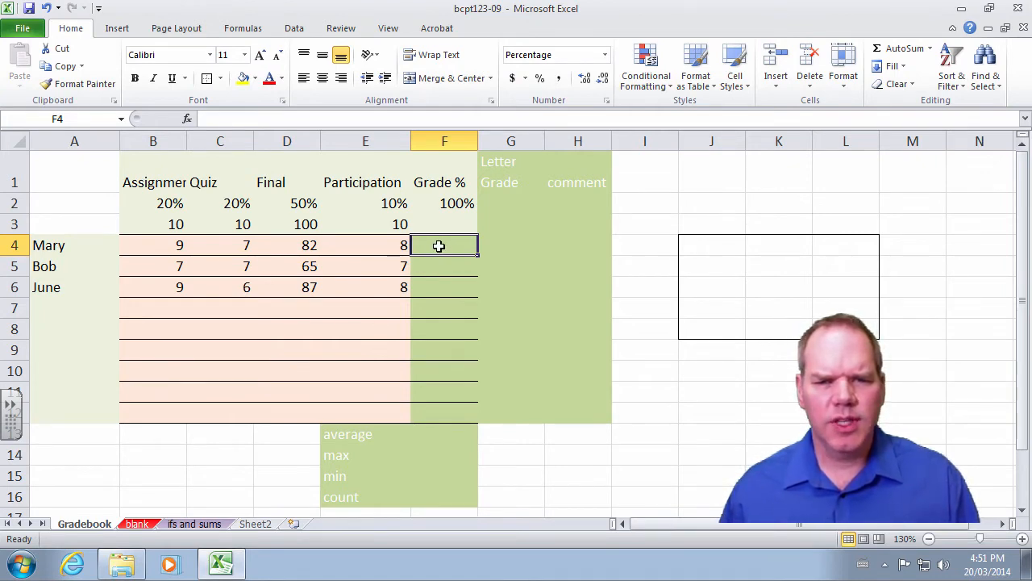
left_click(185, 247)
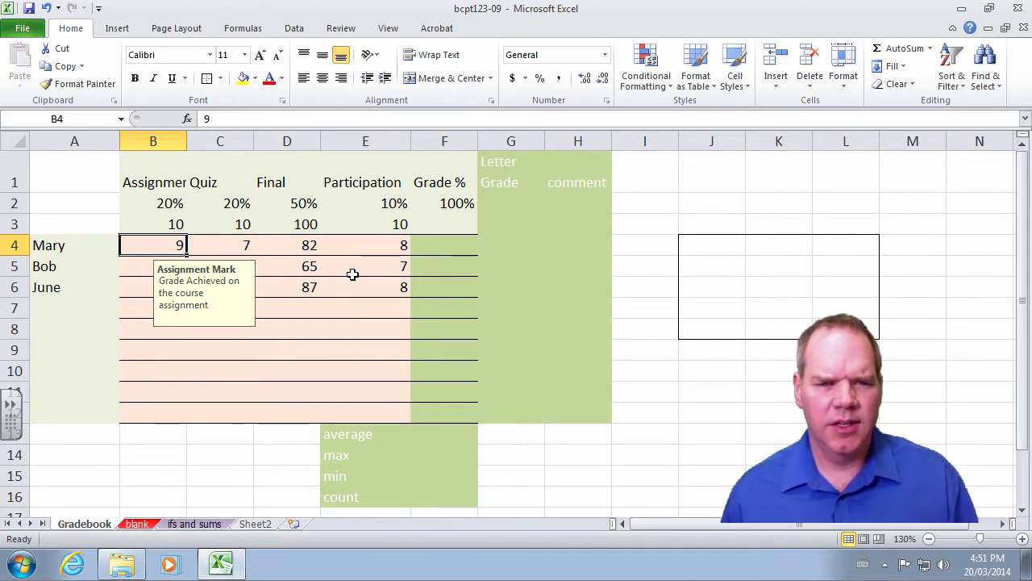
left_click(180, 207)
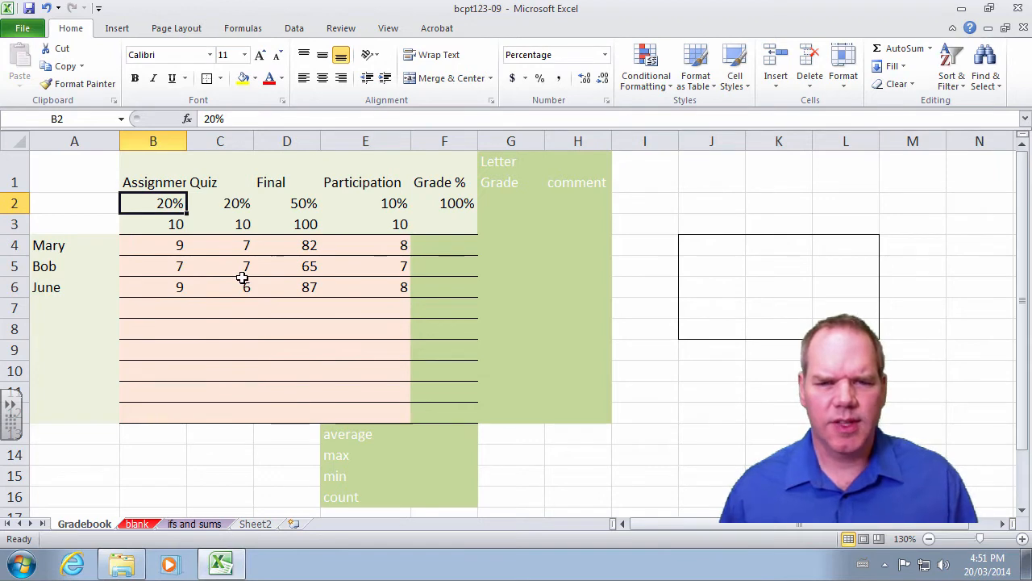
Step: Begin the Grade % formula in F4 with the weighted assignment mark, =B4/B3*B2
left_click(463, 243)
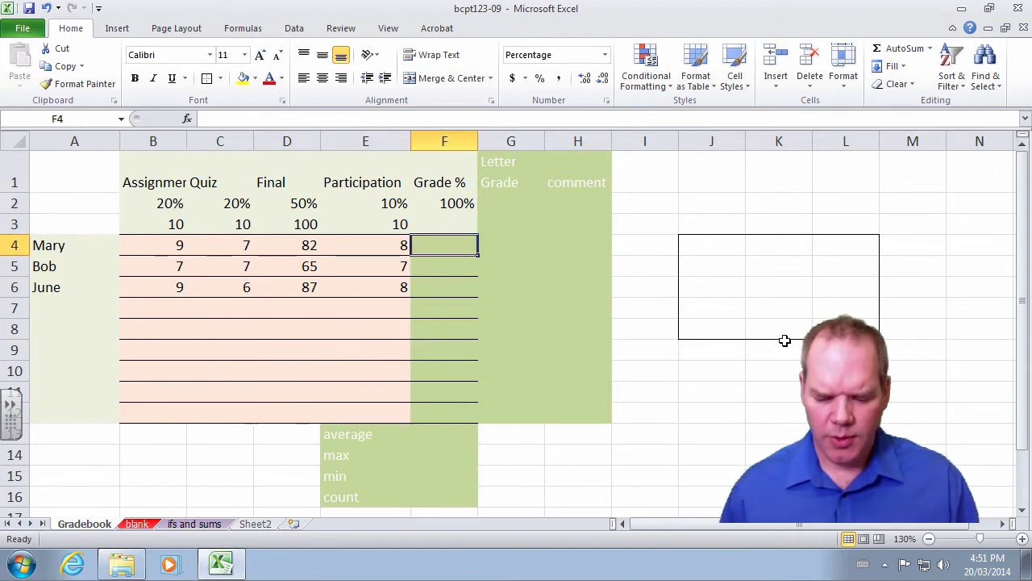
type("=")
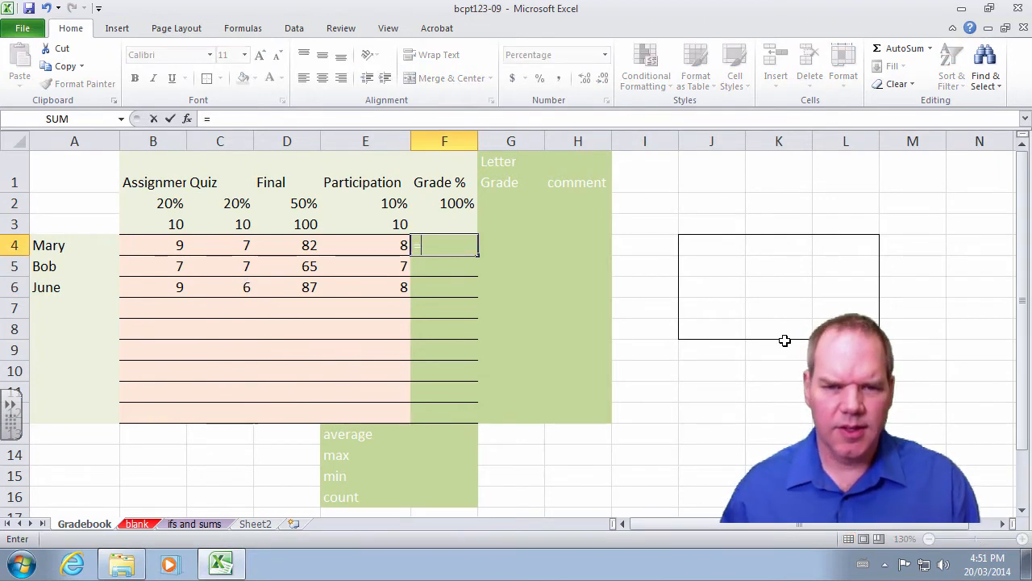
left_click(180, 246)
type("/")
left_click(178, 225)
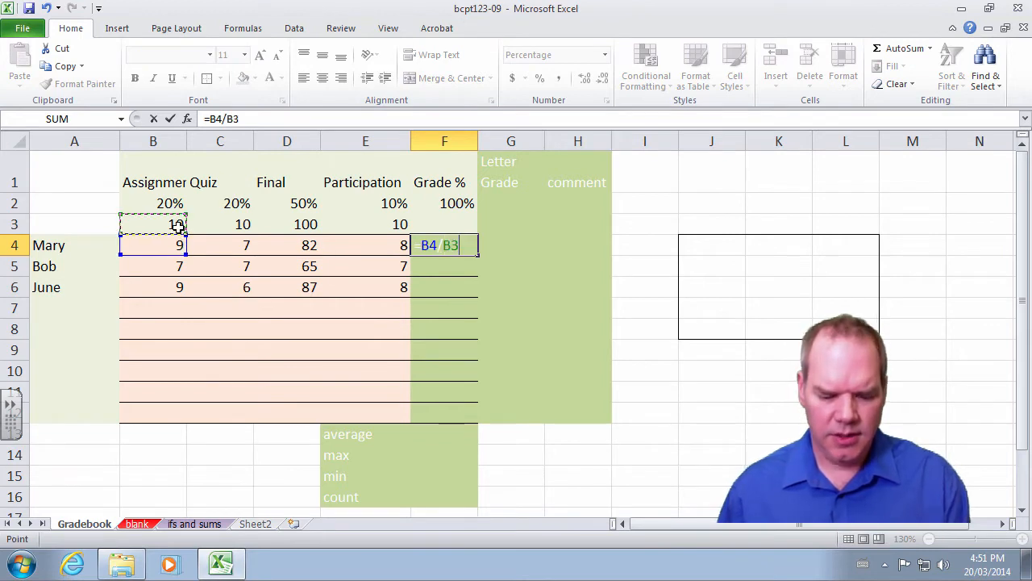
type("*")
left_click(174, 204)
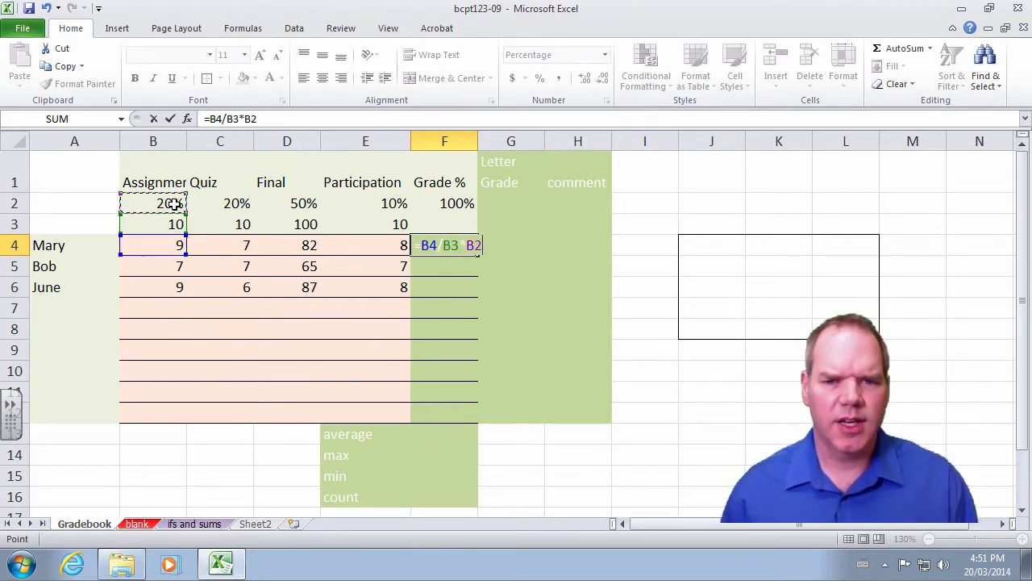
Step: Add the weighted quiz mark to the F4 formula as +C4/C3*C2
type("+")
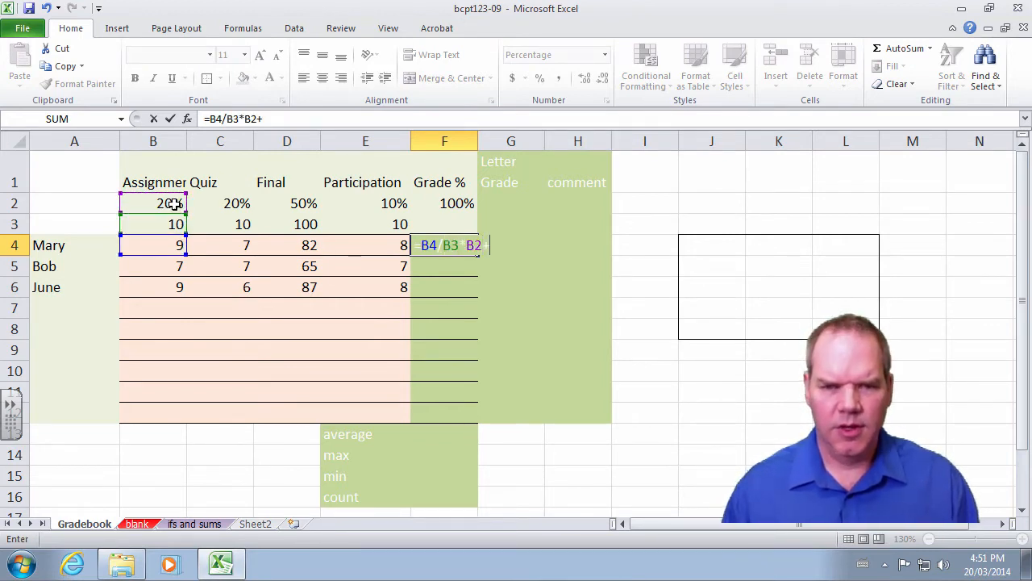
left_click(234, 244)
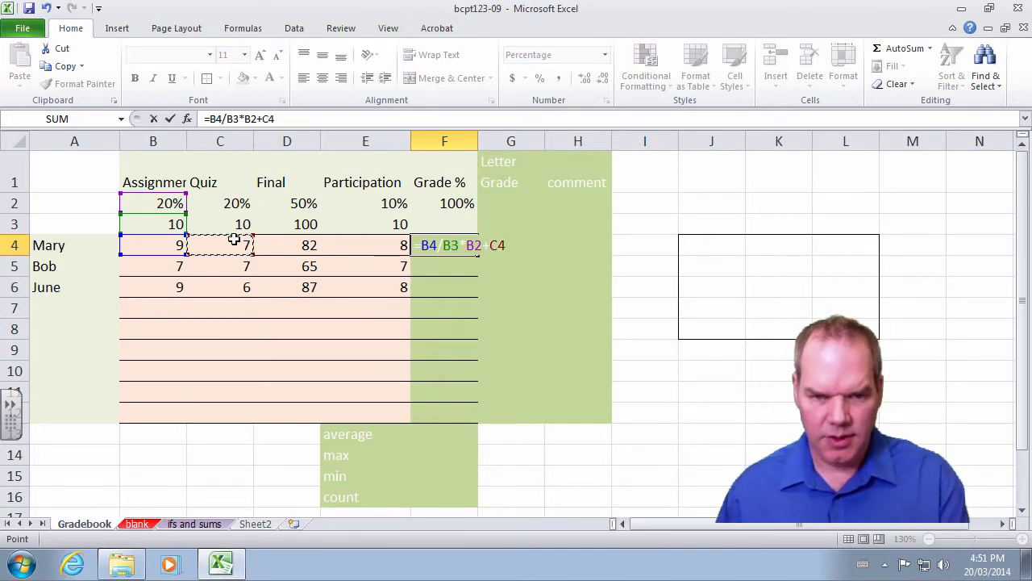
type("/")
left_click(235, 227)
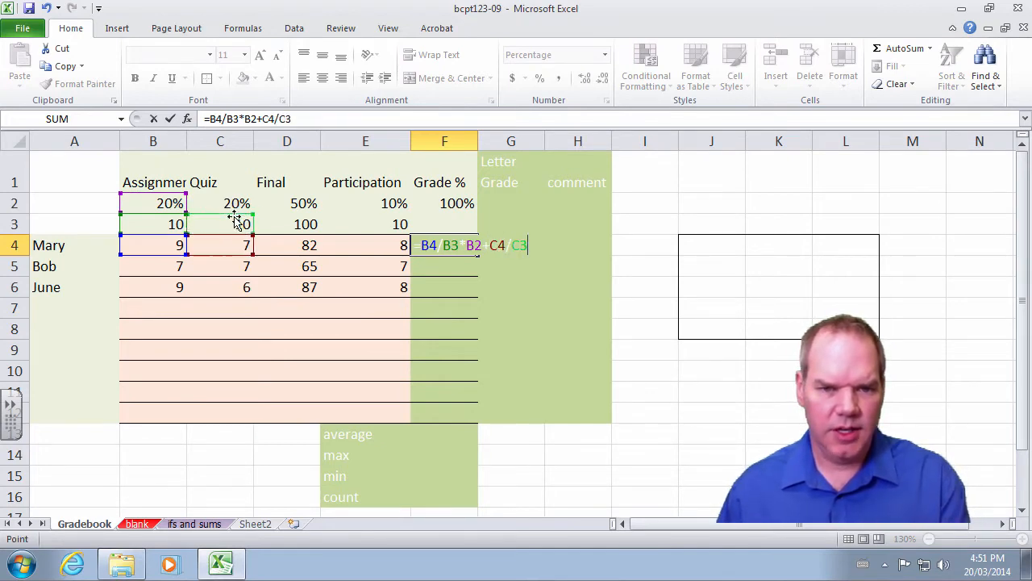
type("*")
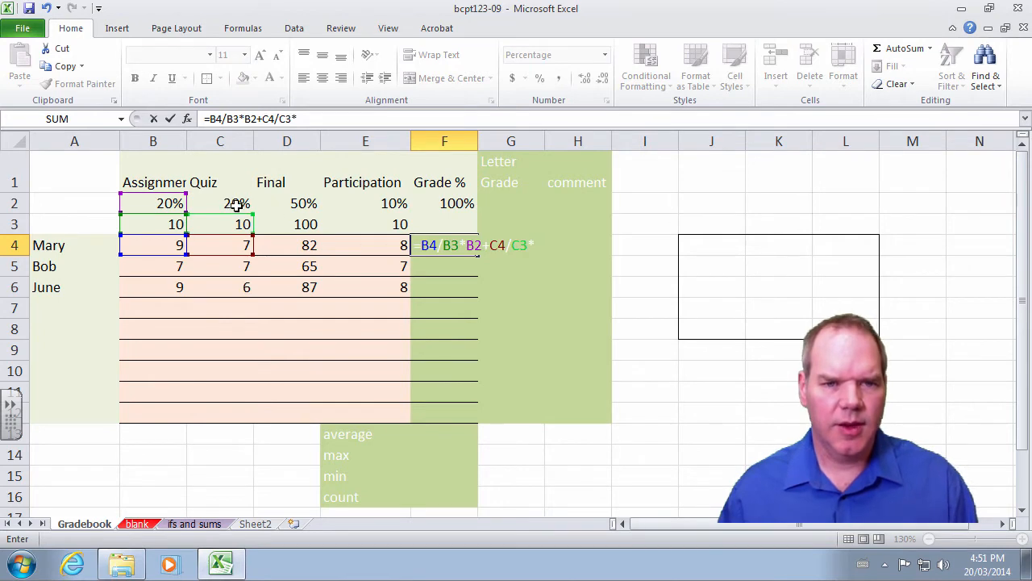
left_click(235, 204)
Step: Add the weighted final exam mark to the F4 formula as +D4/D3*D2
type("+")
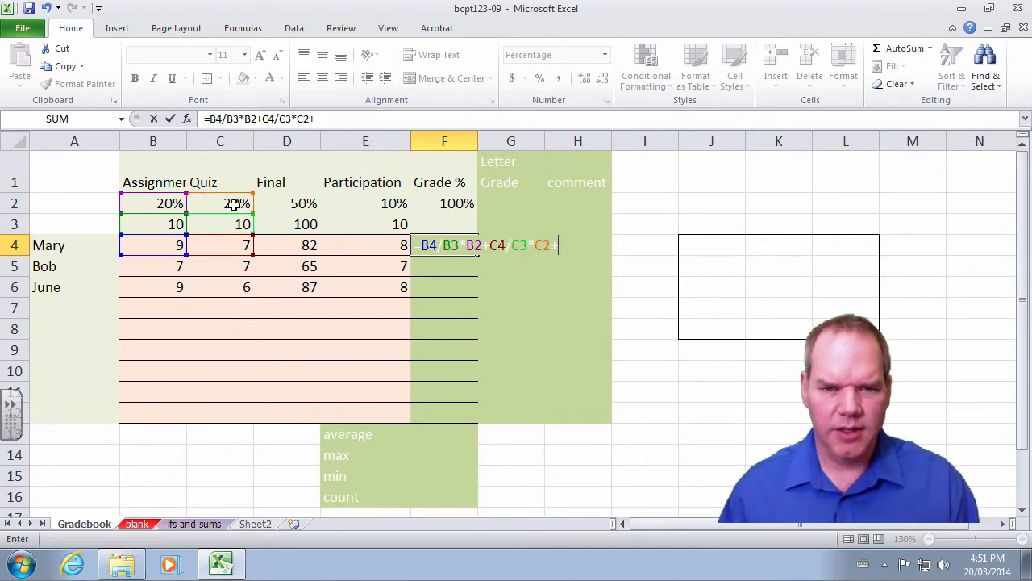
left_click(305, 243)
type("/")
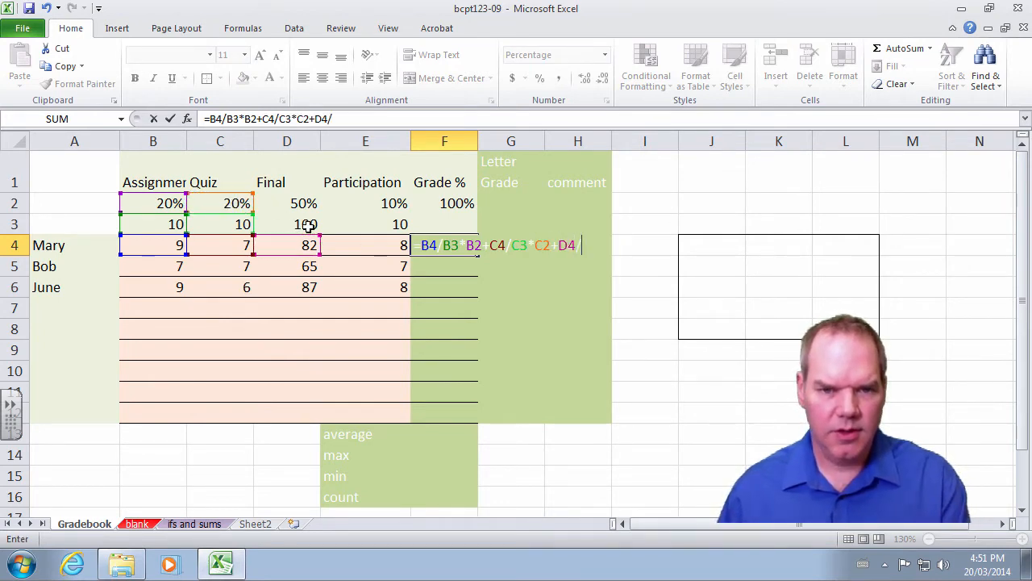
left_click(309, 225)
type("*")
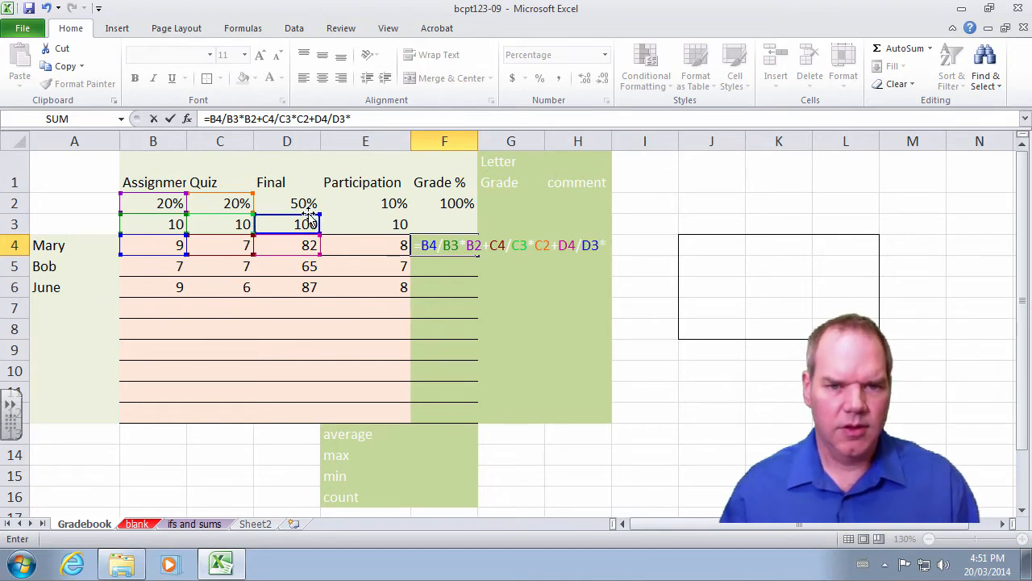
left_click(305, 203)
Step: Add the weighted participation mark to the F4 formula as +E4/E3*E2 and enter the formula
type("+")
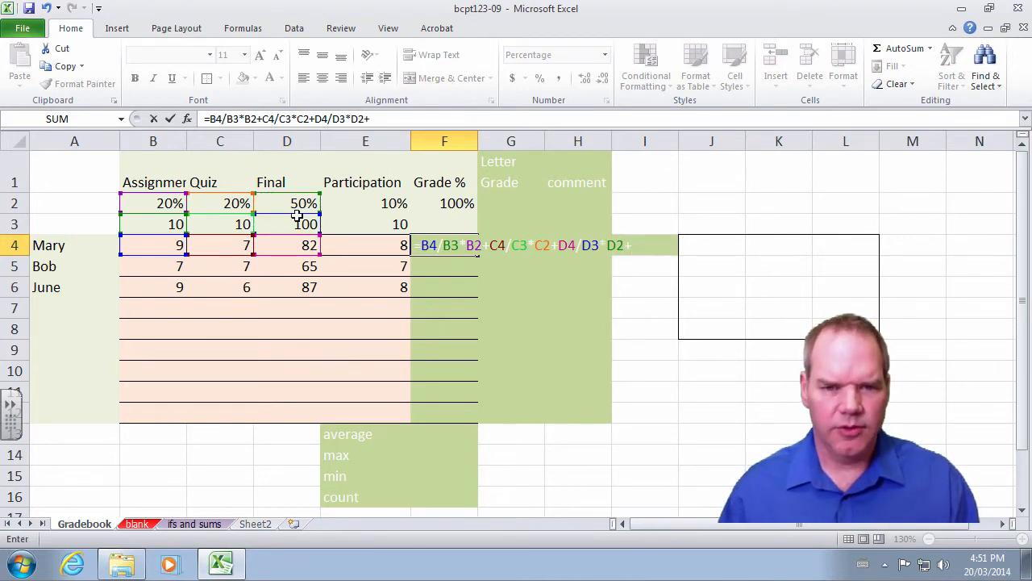
left_click(360, 249)
type("/")
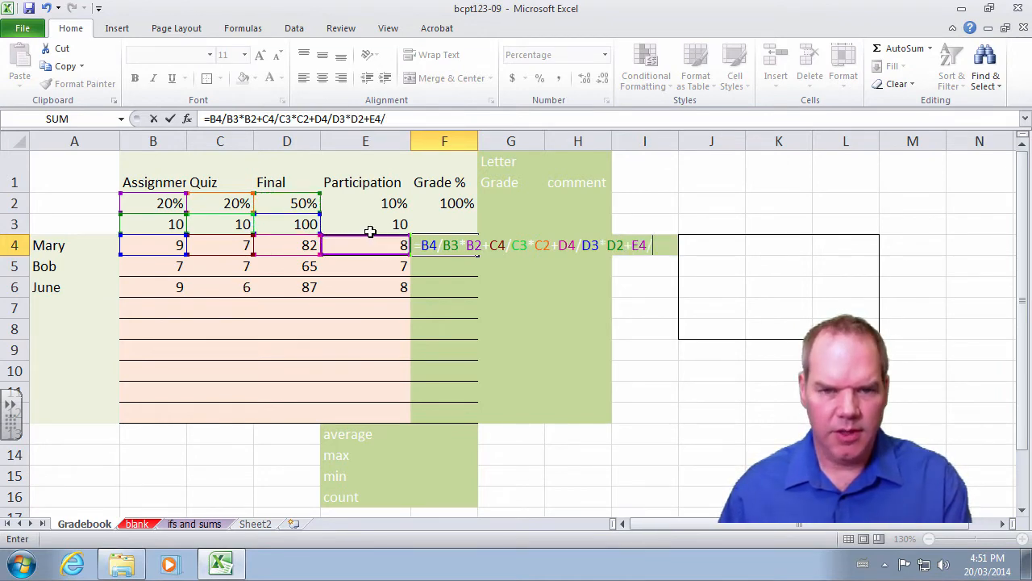
left_click(370, 227)
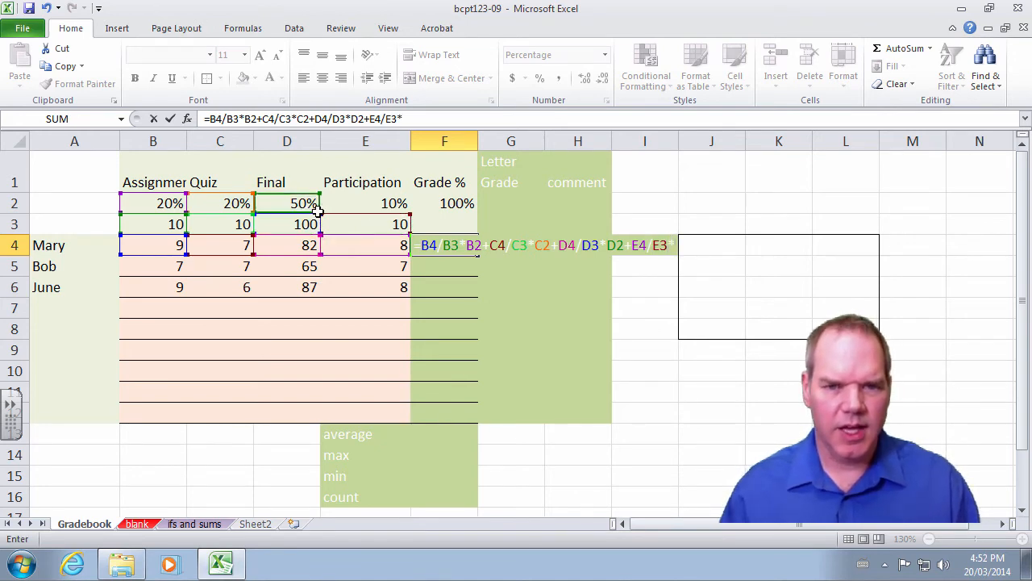
type("*")
left_click(353, 203)
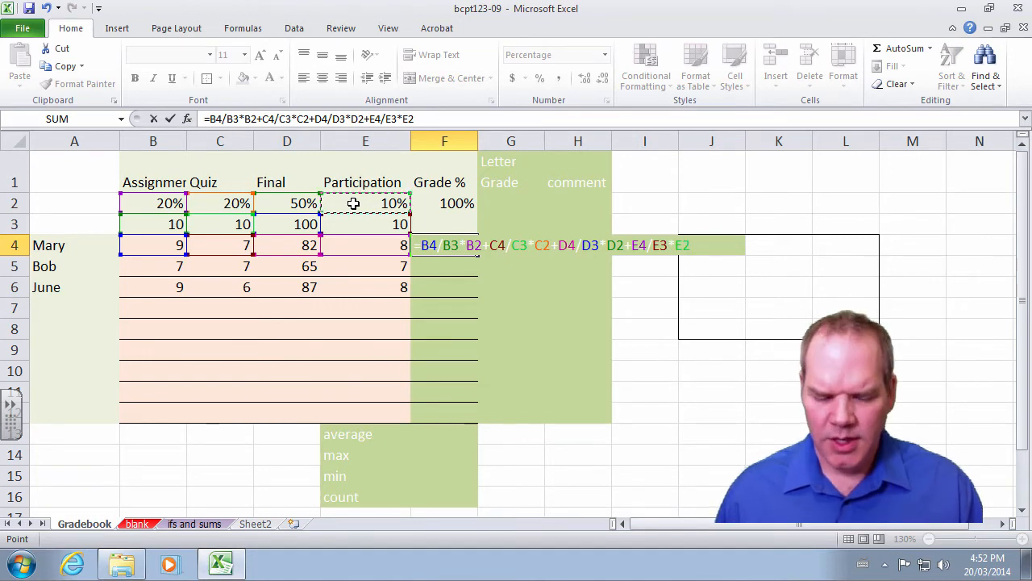
key("Return")
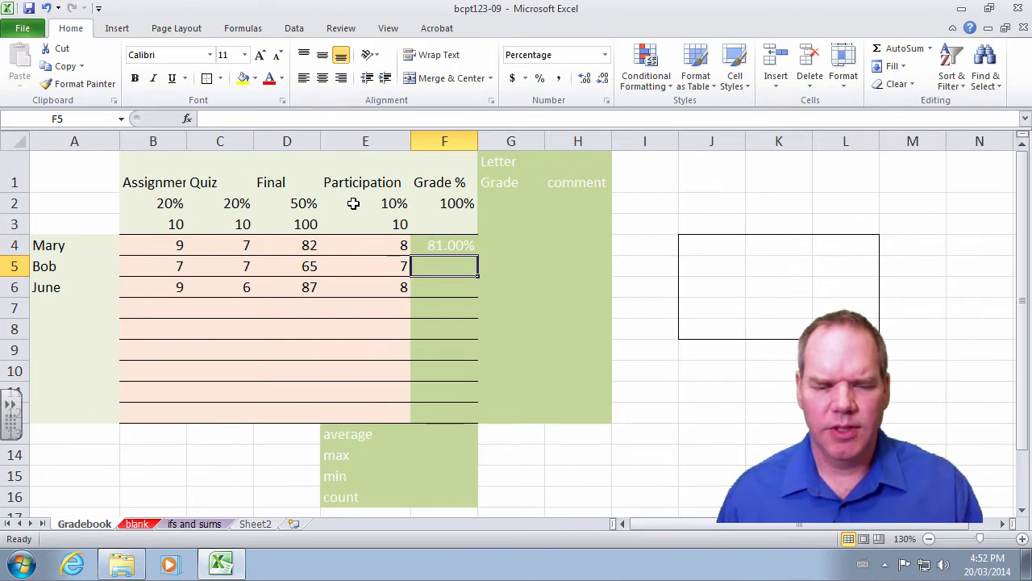
Step: Try to fill the Grade % formula from F4 down to F8 and inspect the cell references in F5
left_click(423, 245)
left_click_drag(478, 255, 474, 333)
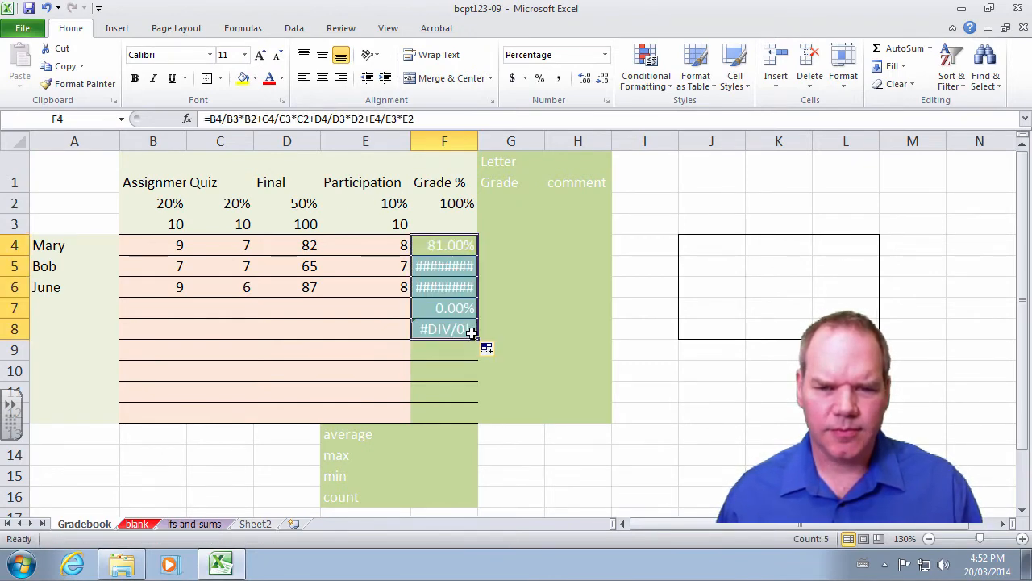
double_click(450, 264)
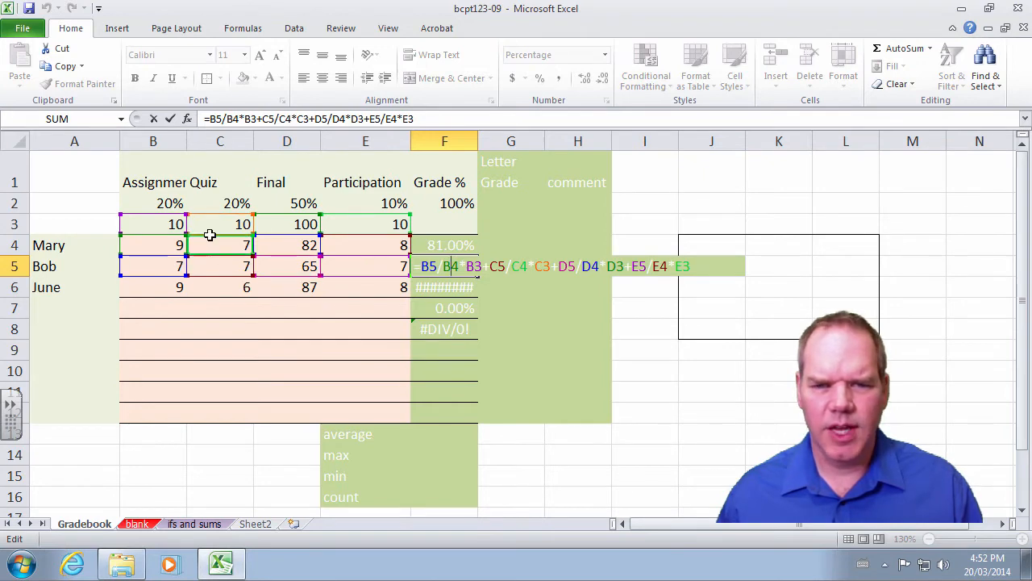
Step: Make the assignment and quiz total and weight references in the F4 formula absolute as $B$3, $B$2, $C$3 and $C$2
left_click(422, 247)
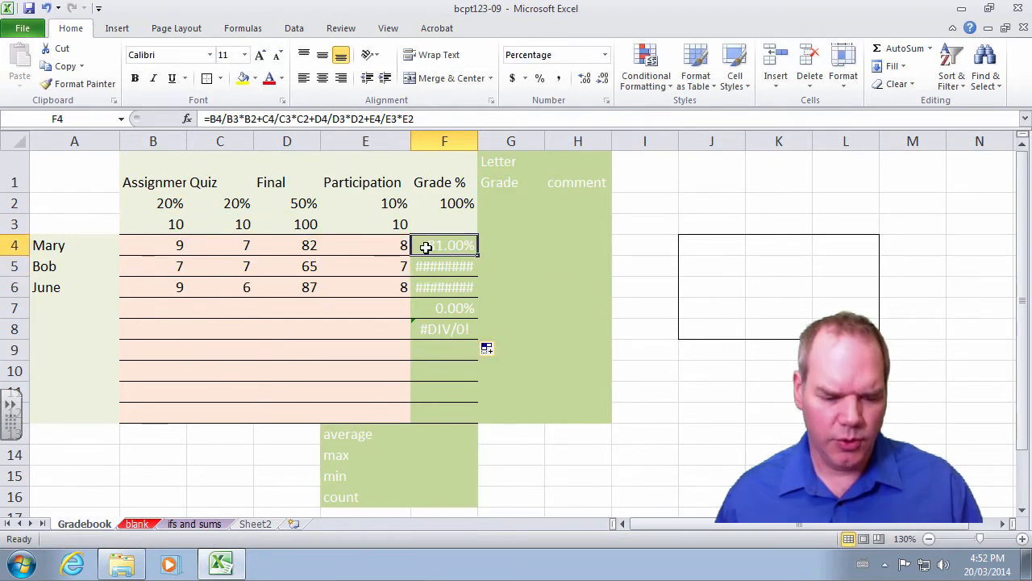
double_click(426, 248)
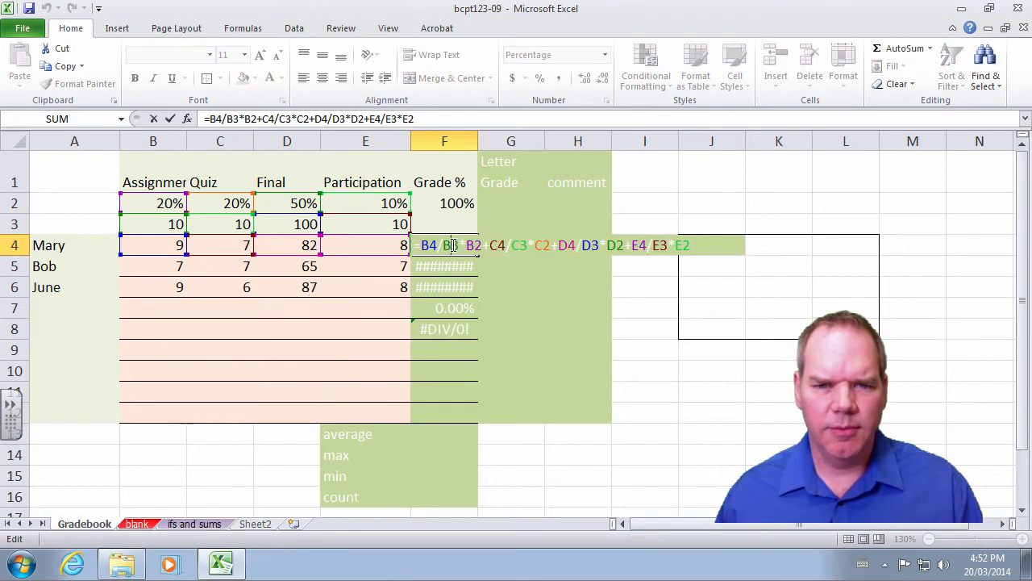
key("F4")
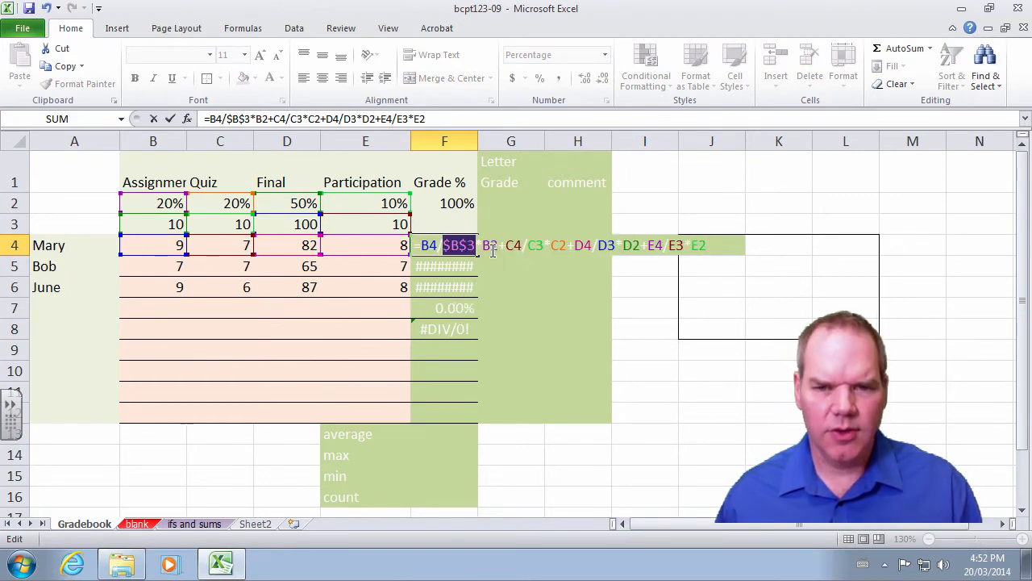
key("F4")
double_click(551, 245)
key("F4")
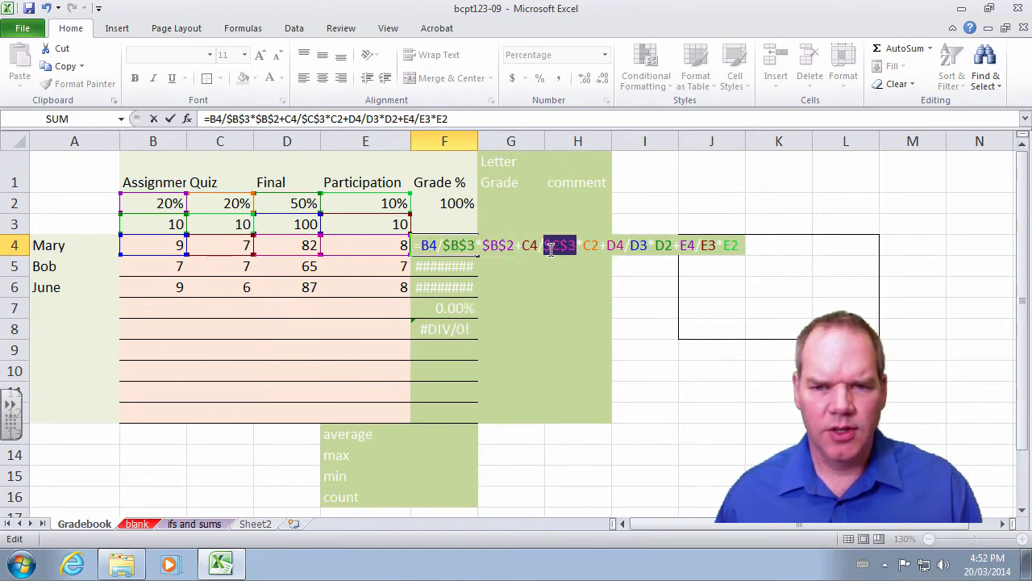
double_click(598, 245)
key("F4")
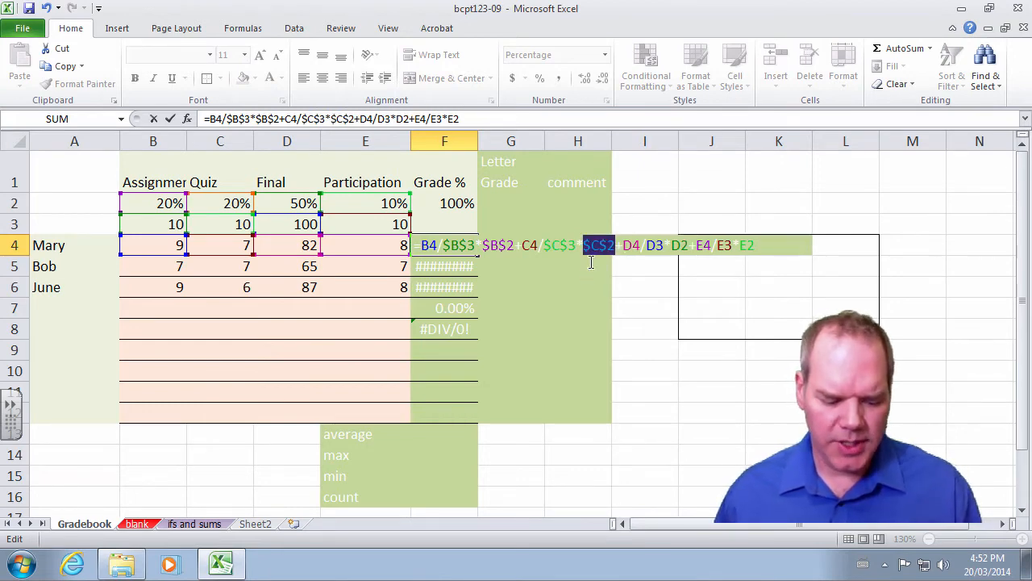
Step: Lock the rows of the final exam total and weight references in the F4 formula as D$3 and D$2
left_click(655, 245)
key("F4")
key("F4")
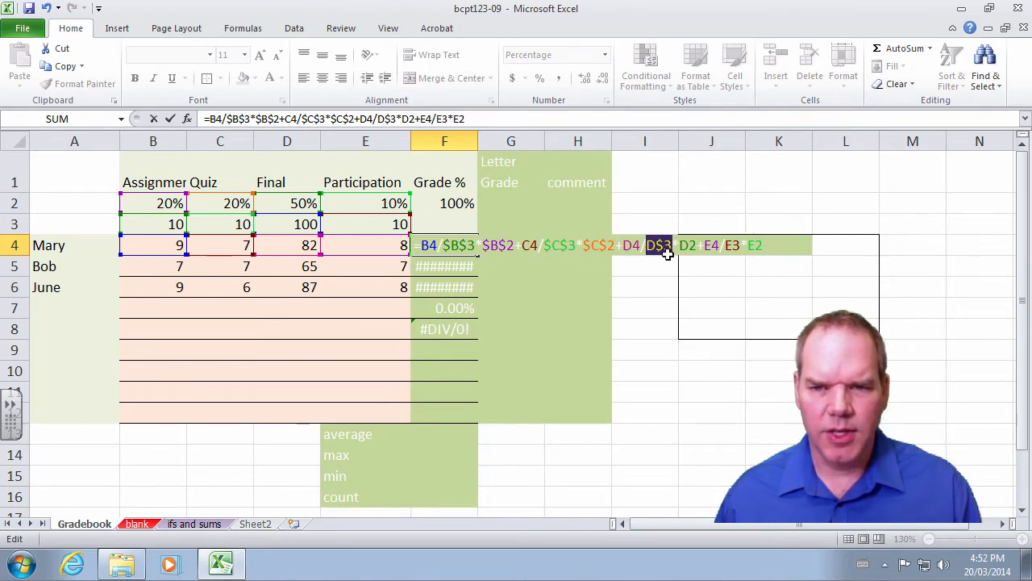
left_click(688, 247)
key("F4")
key("F4")
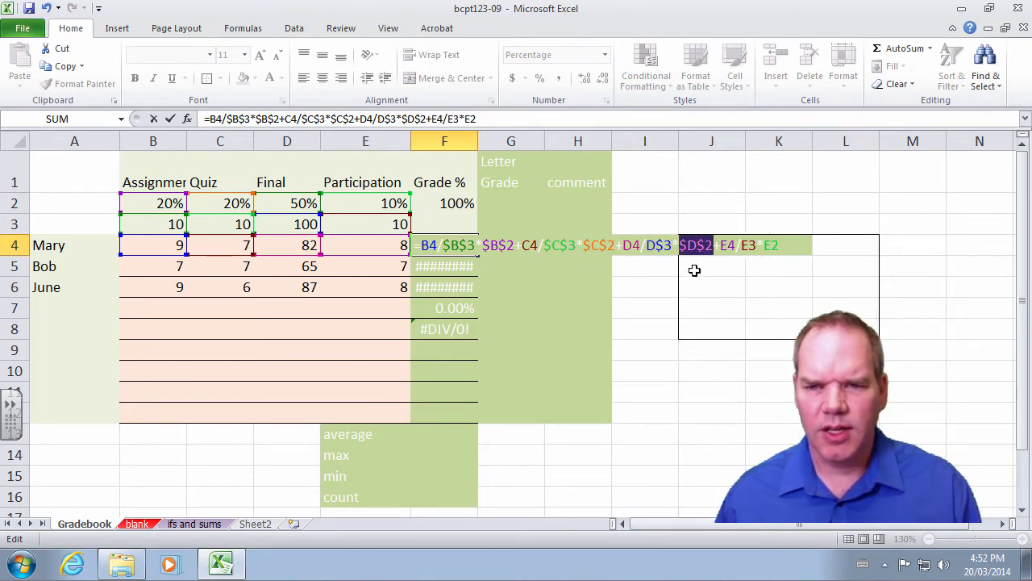
Step: Lock the rows of the participation references as E$3 and E$2 and enter the corrected F4 formula
left_click(744, 248)
key("F4")
key("F4")
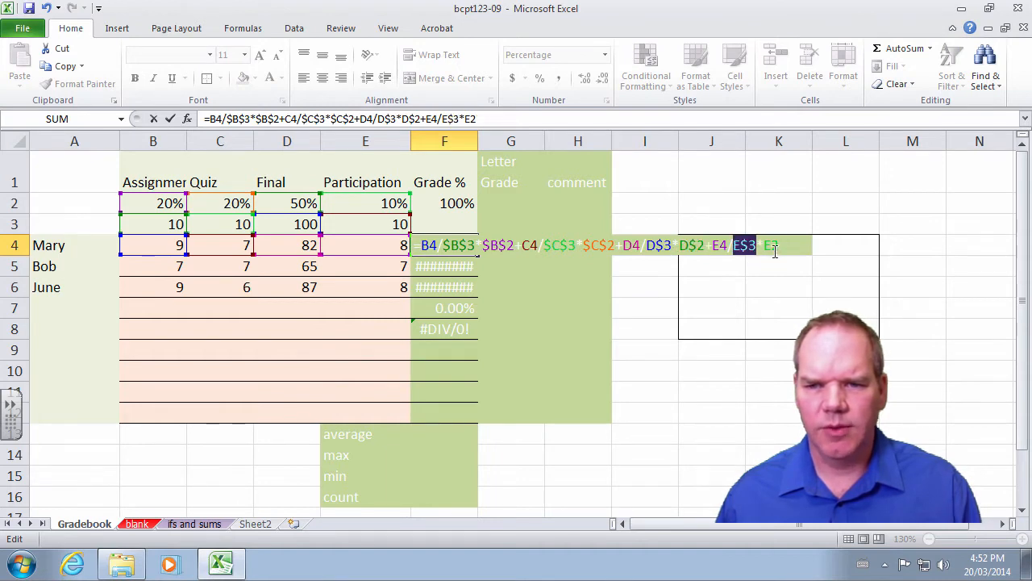
left_click(771, 248)
key("F4")
key("F4")
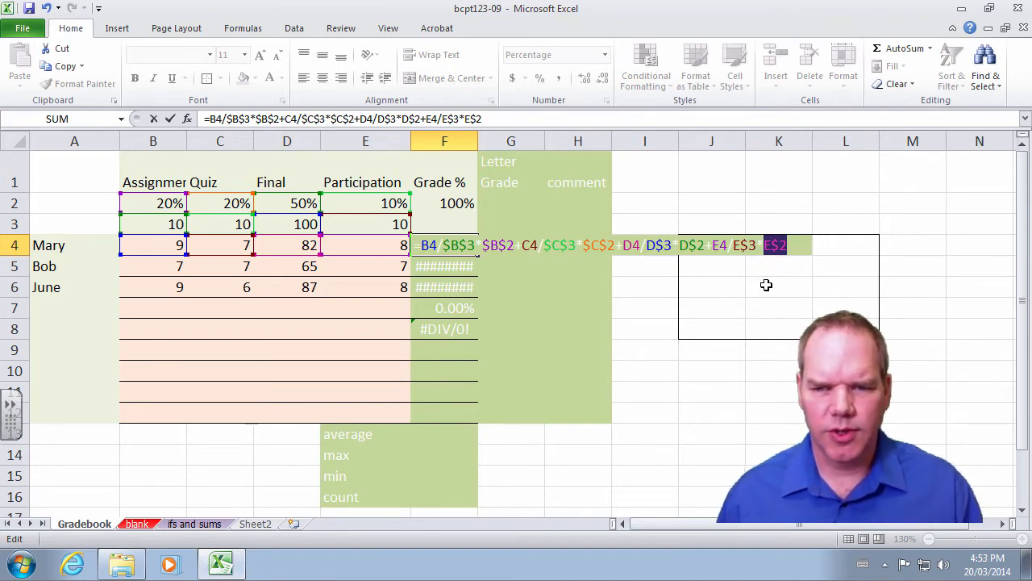
key("Return")
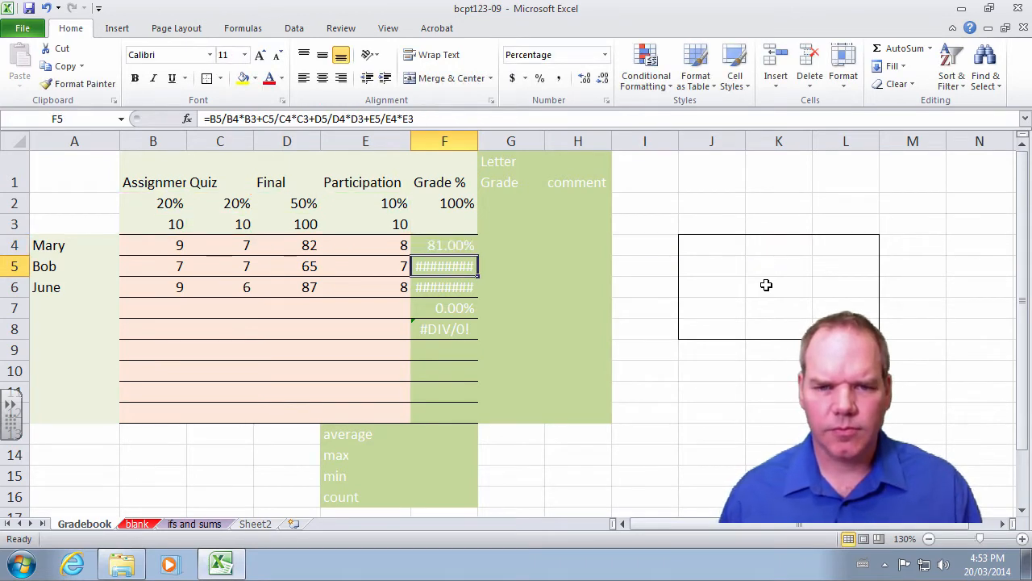
Step: Fill the corrected Grade % formula from F4 down to F8 and check the copies in F5 and F6
left_click(475, 248)
left_click_drag(478, 253, 476, 336)
left_click(440, 256)
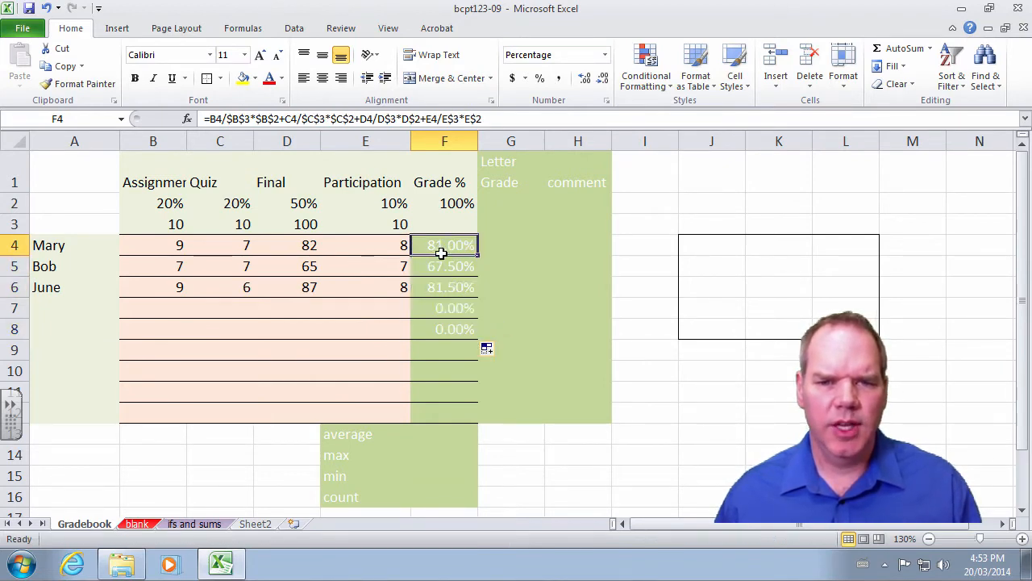
left_click(441, 265)
left_click(460, 288)
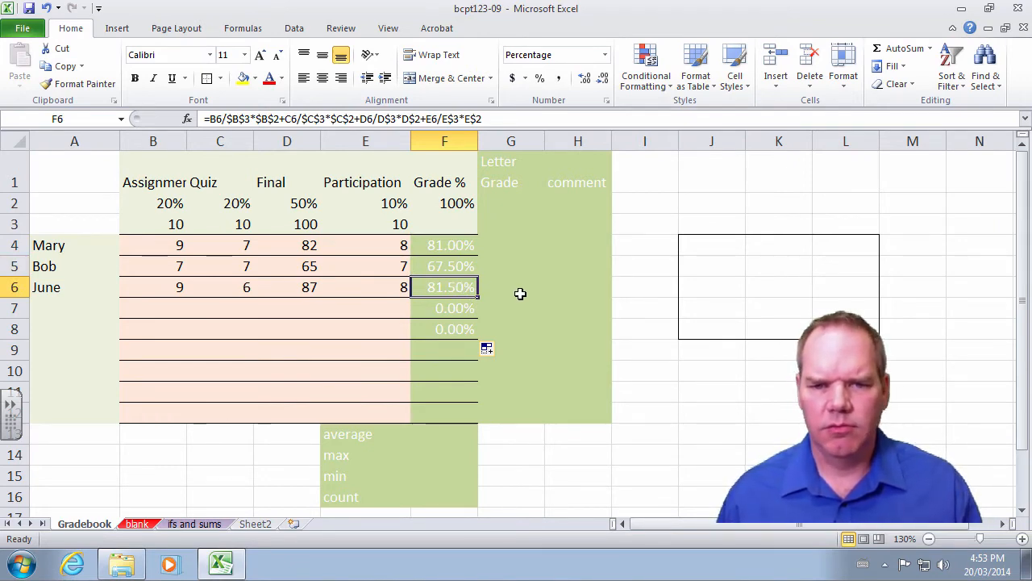
Step: Set the first student's participation mark in E4 to 7
left_click(393, 247)
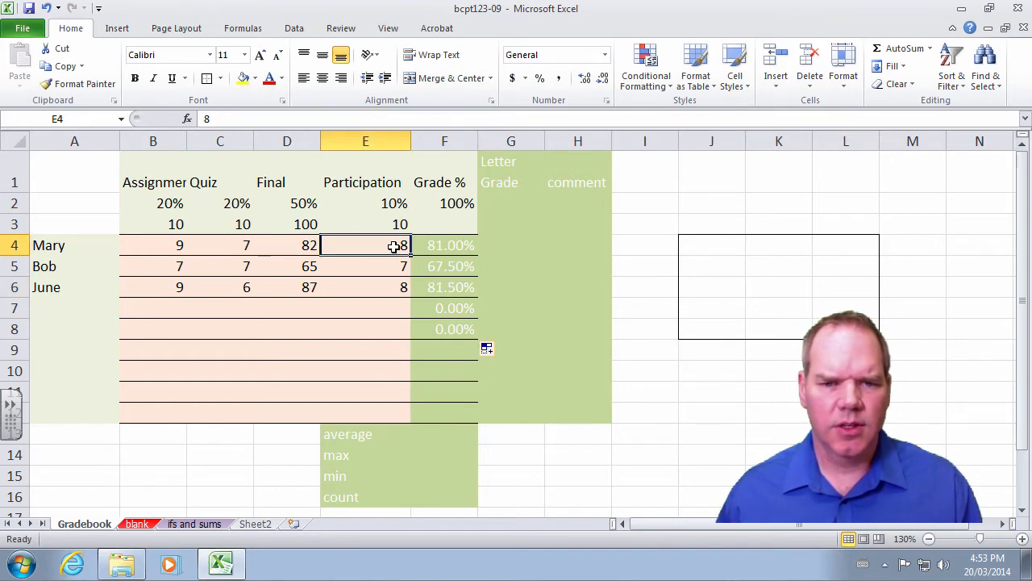
type("7")
key("Return")
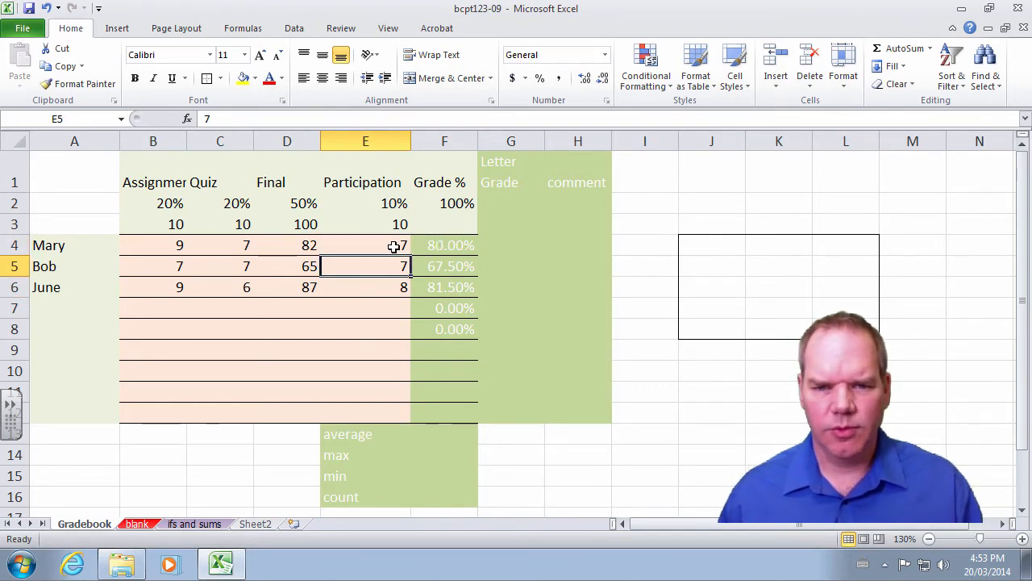
Step: Calculate the average of the Grade % column in F13 with =AVERAGE(F4:F12)
left_click(444, 435)
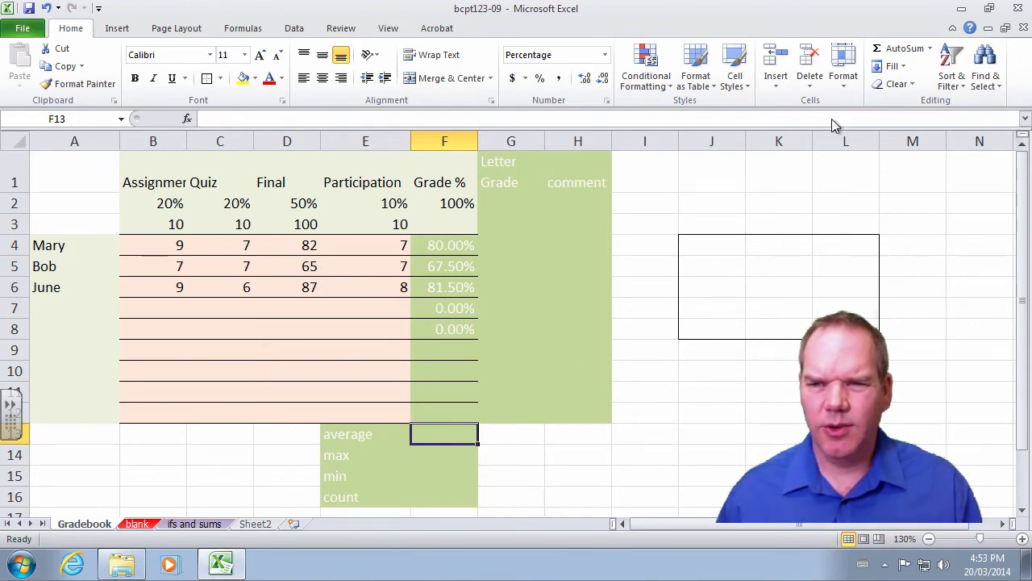
left_click(931, 49)
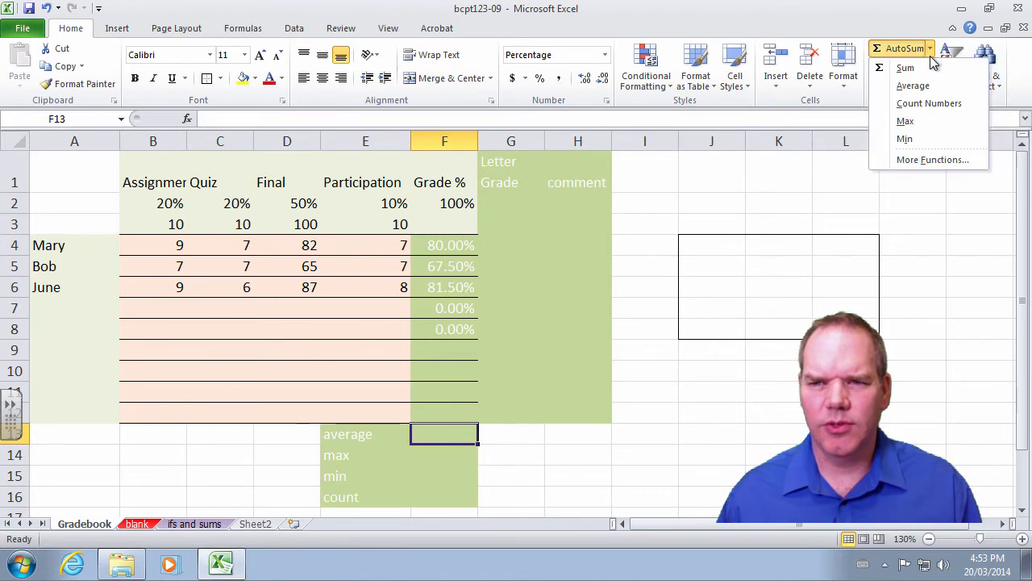
left_click(918, 85)
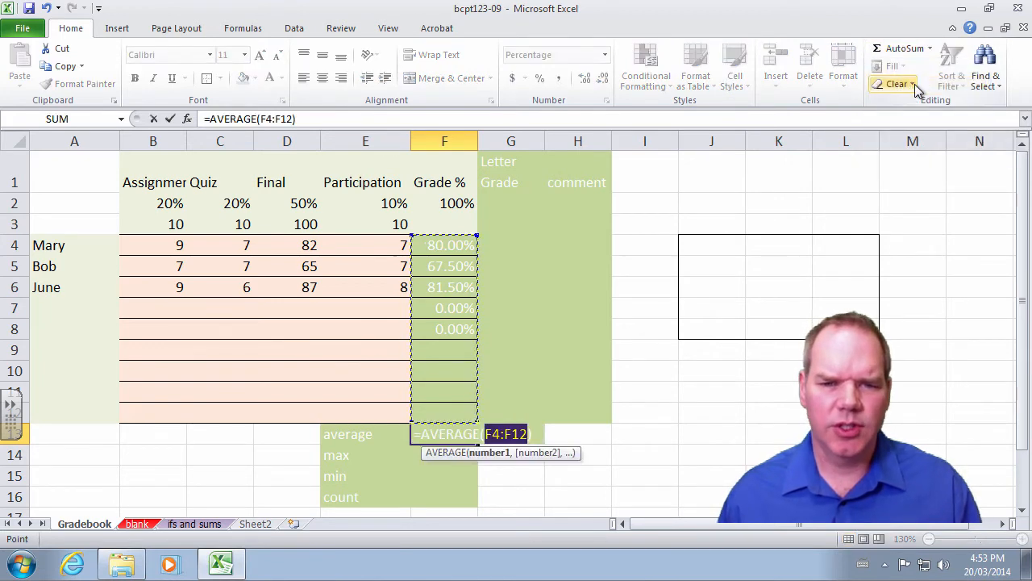
key("Return")
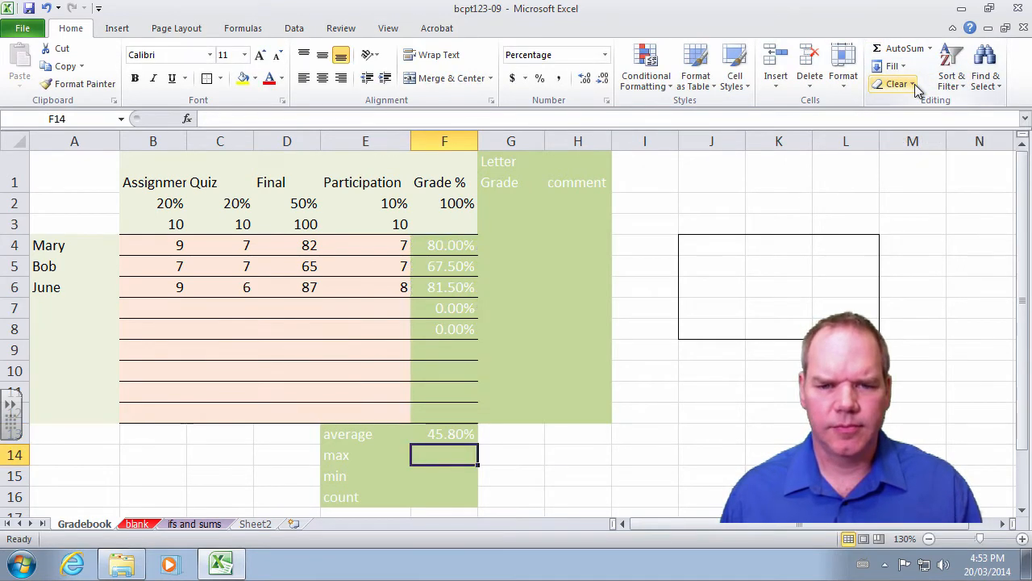
type("=")
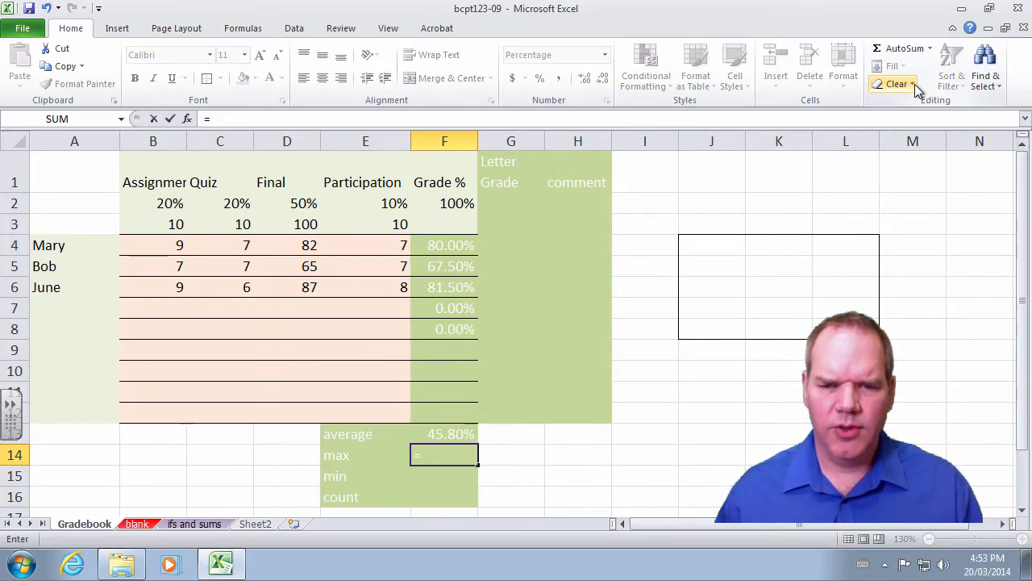
left_click(930, 48)
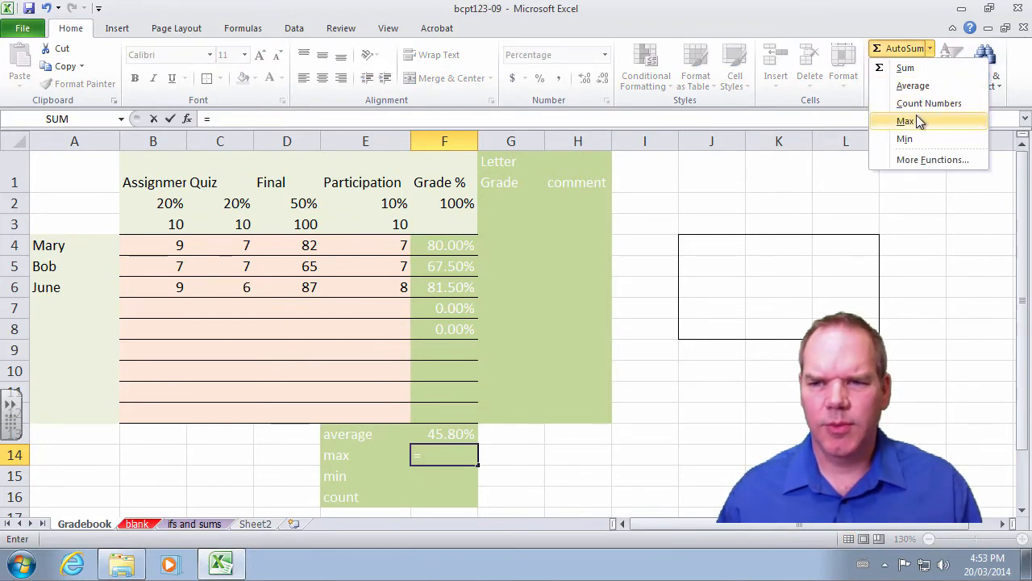
key("Escape")
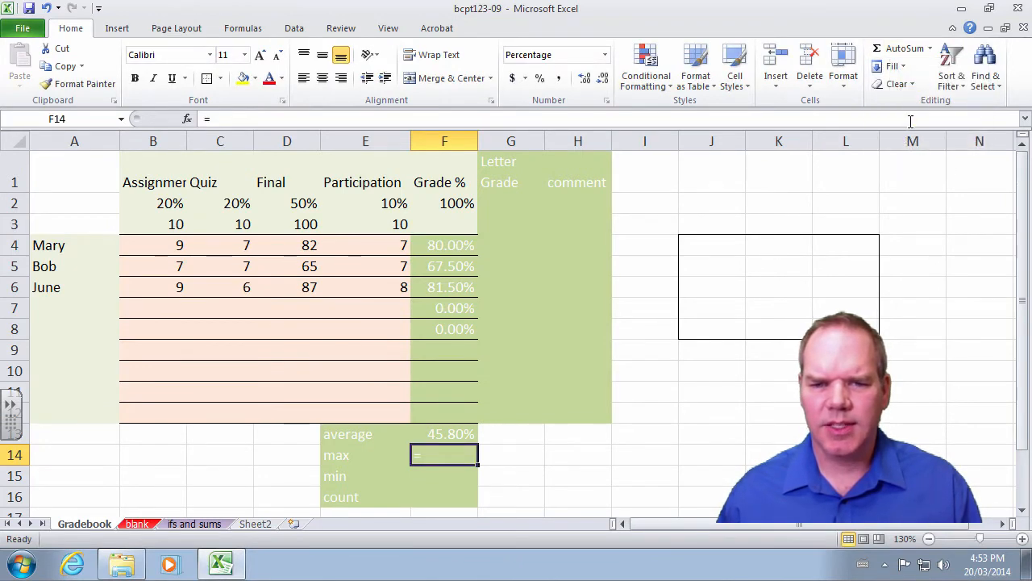
Step: Calculate the highest Grade % in F14 with the Max function over F4:F12
left_click(930, 49)
left_click(927, 120)
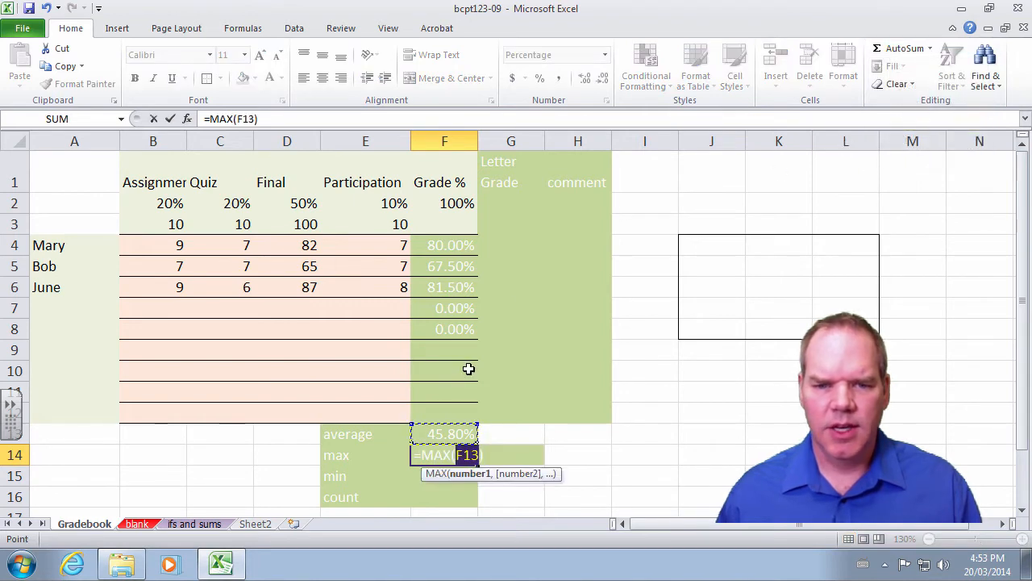
left_click(453, 242)
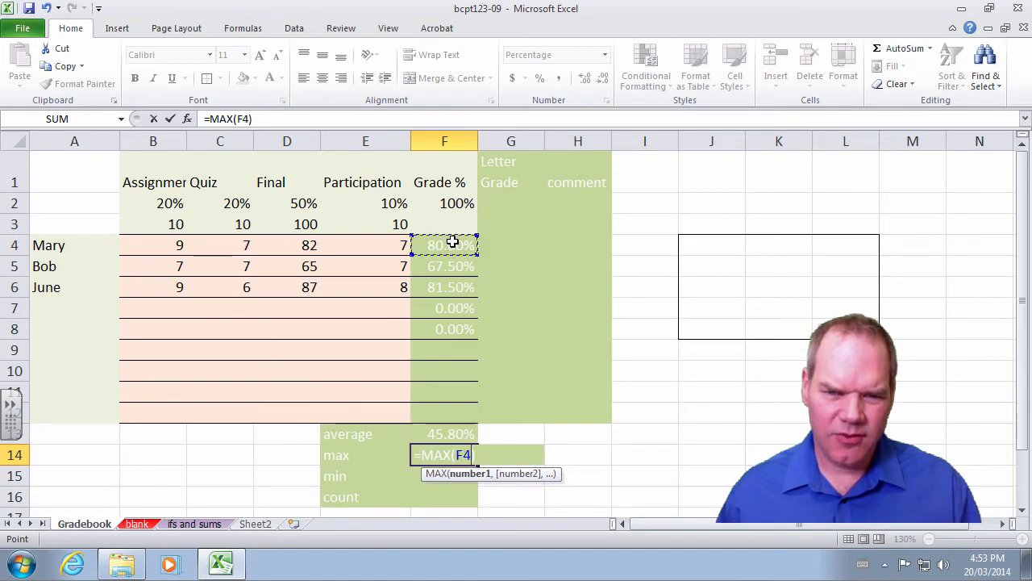
left_click_drag(452, 242, 447, 414)
key("Return")
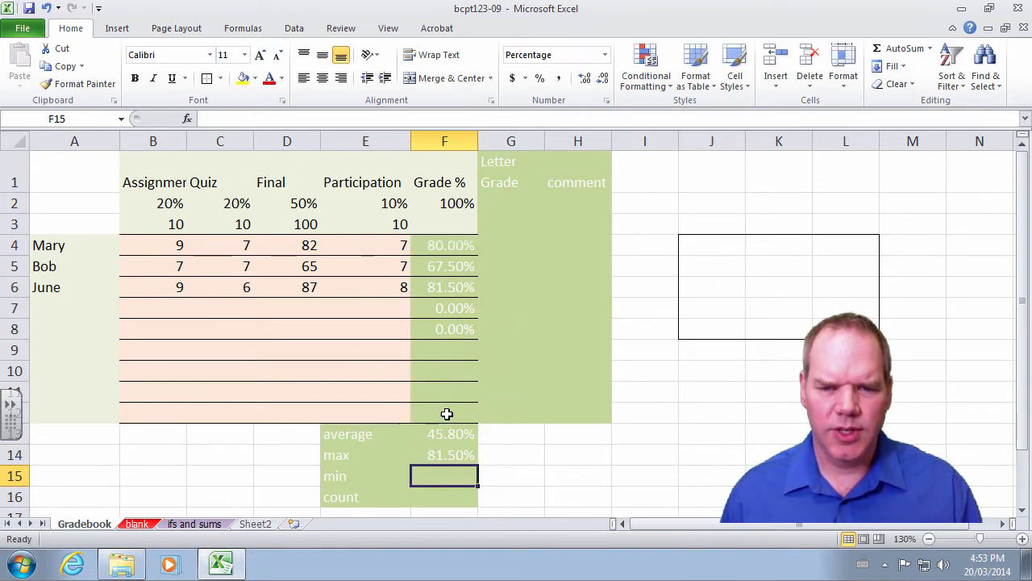
key("Up")
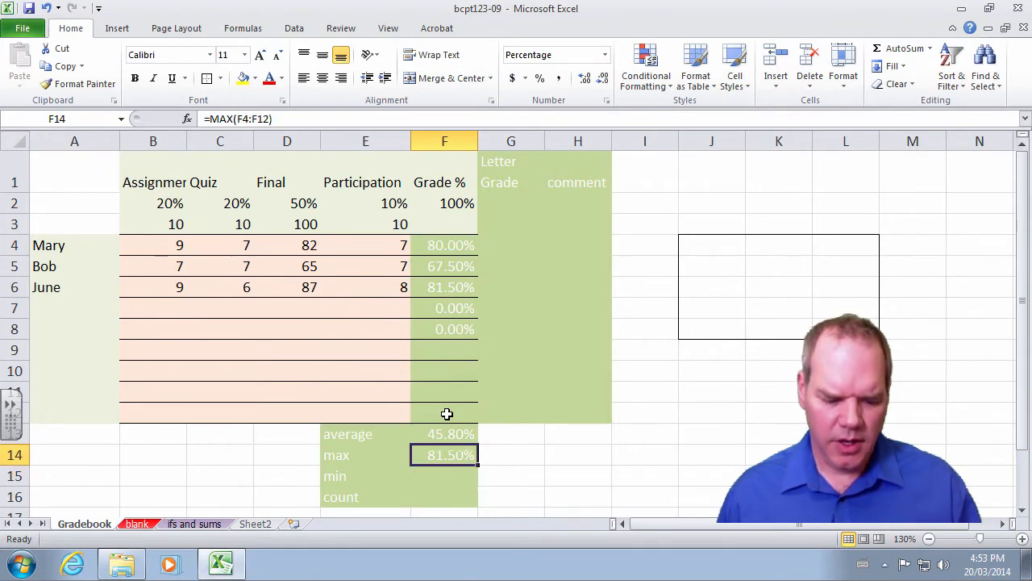
key("super")
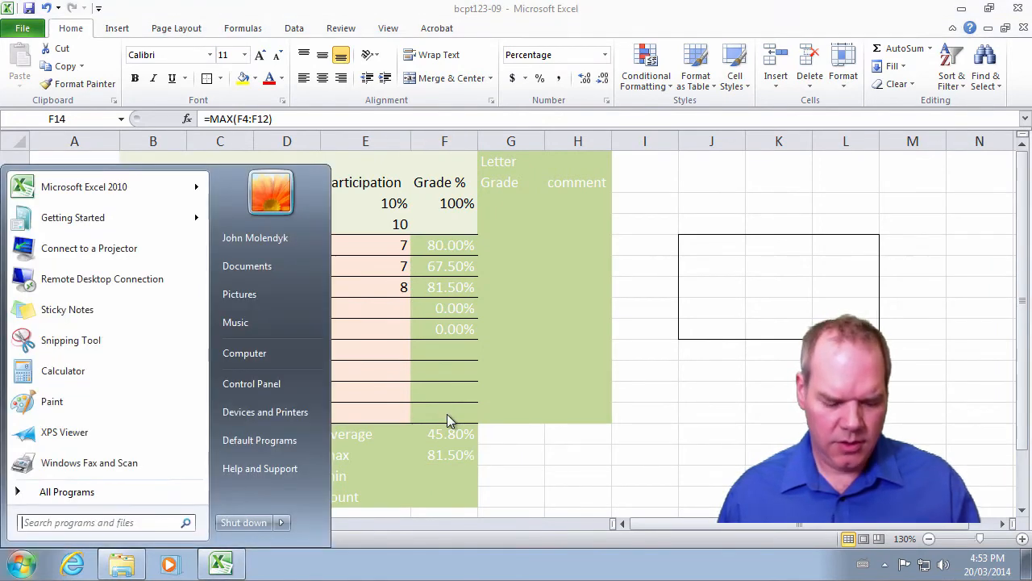
key("super")
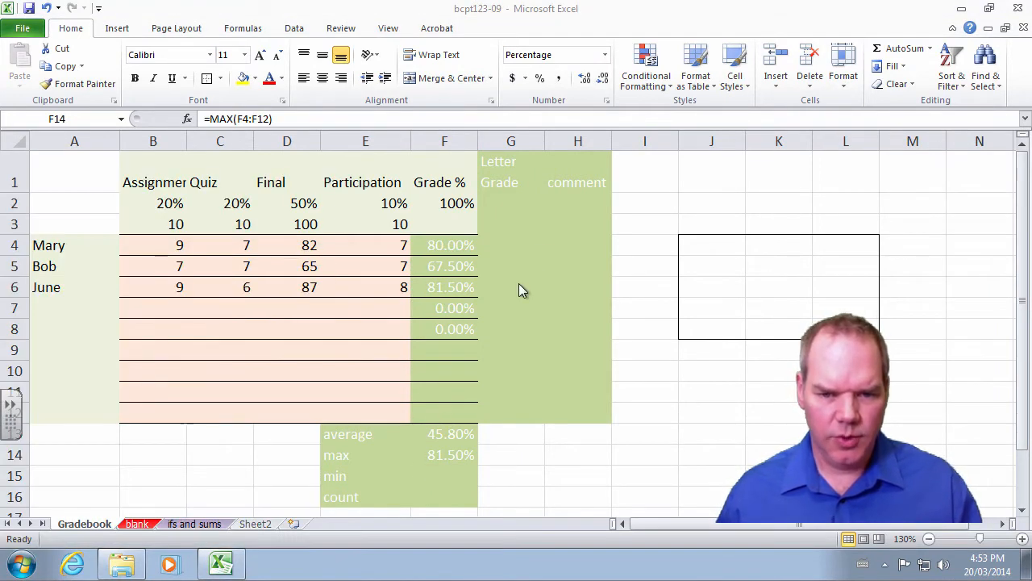
left_click(455, 457)
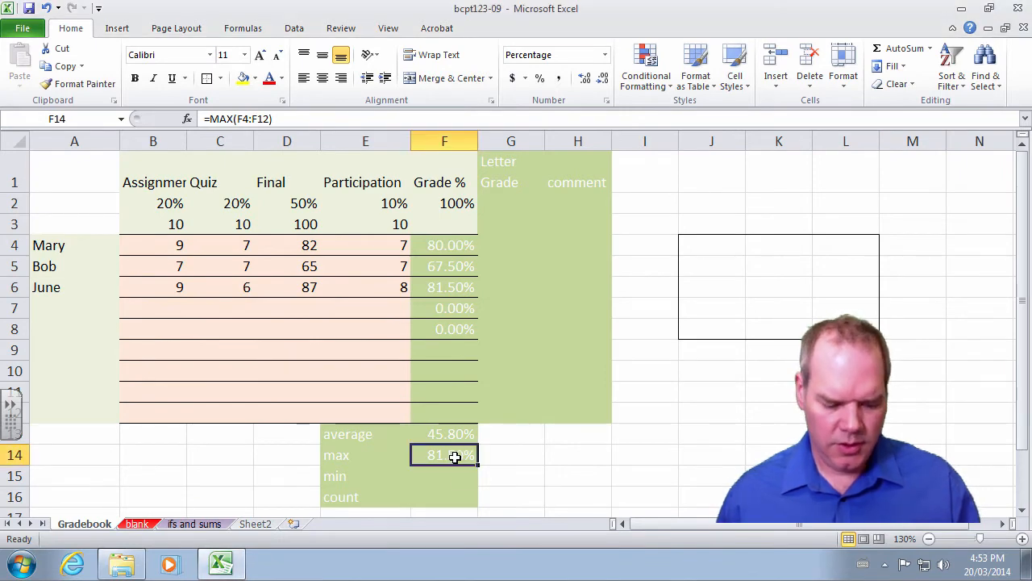
Step: Try to reuse the Max formula from F14 as the starting point for the minimum in F15
key("ctrl+c")
key("Down")
key("ctrl+v")
key("F2")
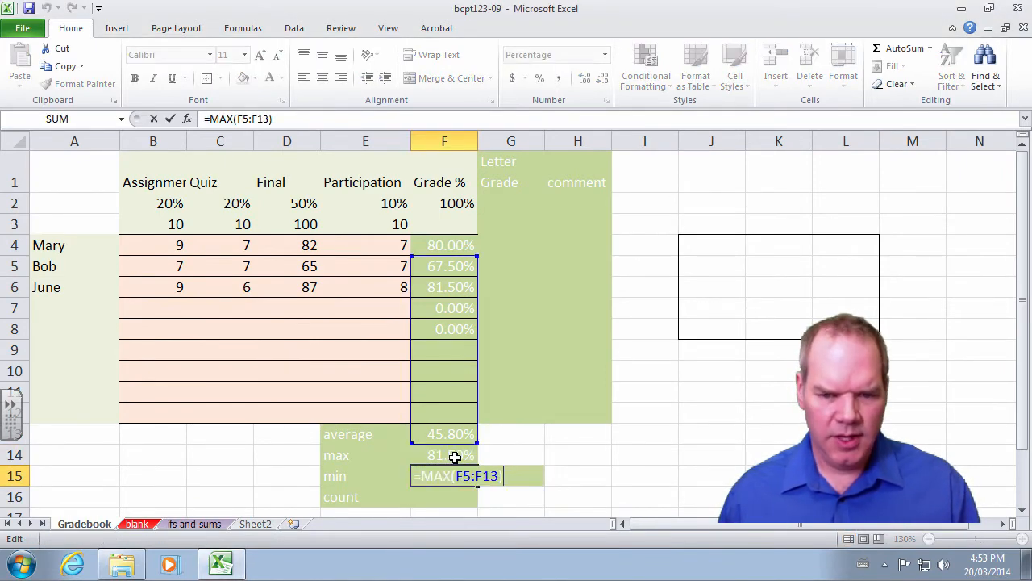
key("Left")
key("Left")
key("Left")
key("Left")
key("Left")
key("Left")
key("Left")
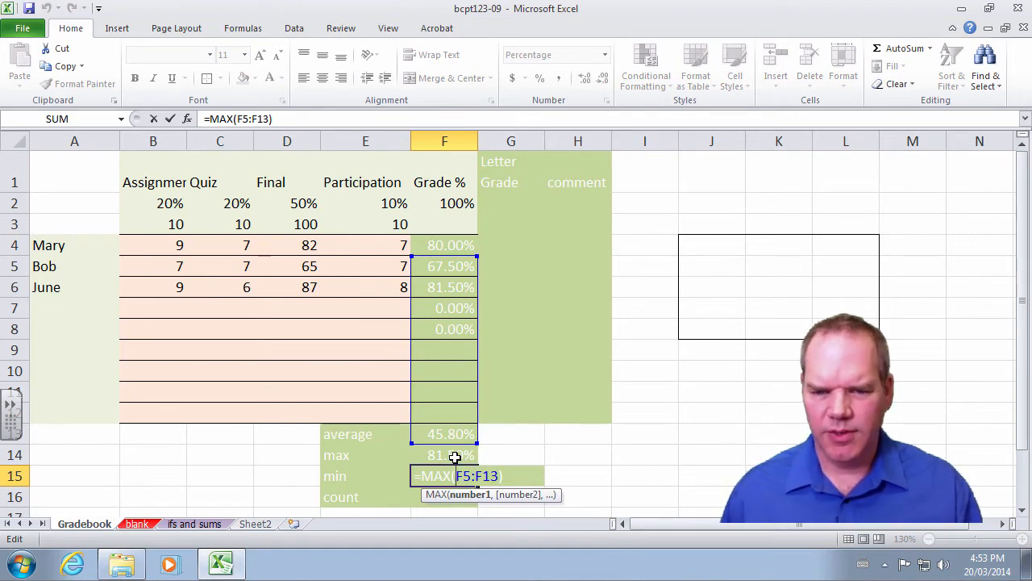
key("Escape")
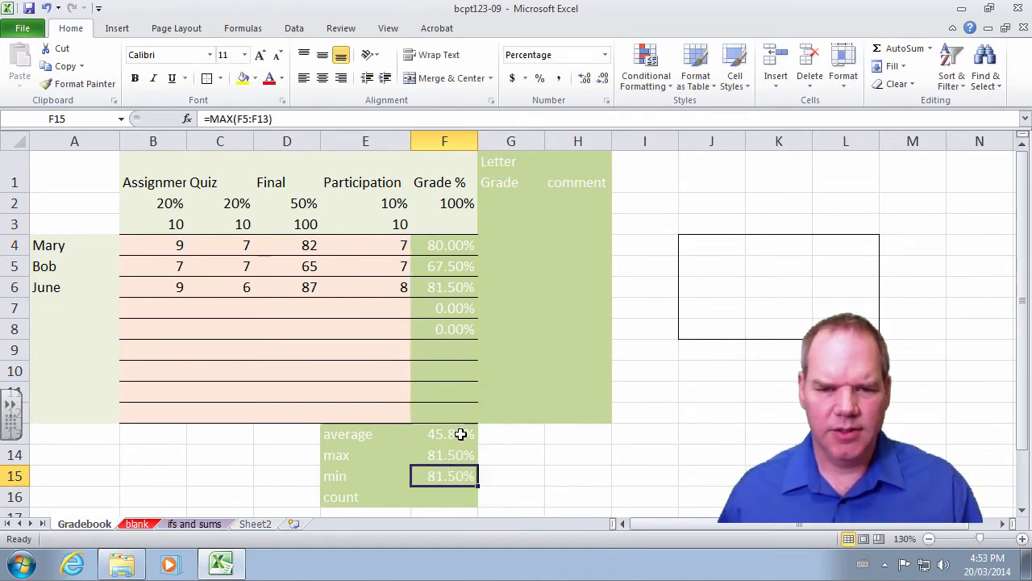
Step: Calculate the lowest Grade % in F15 with the Min function over the Grade % column, starting at F4
left_click(930, 50)
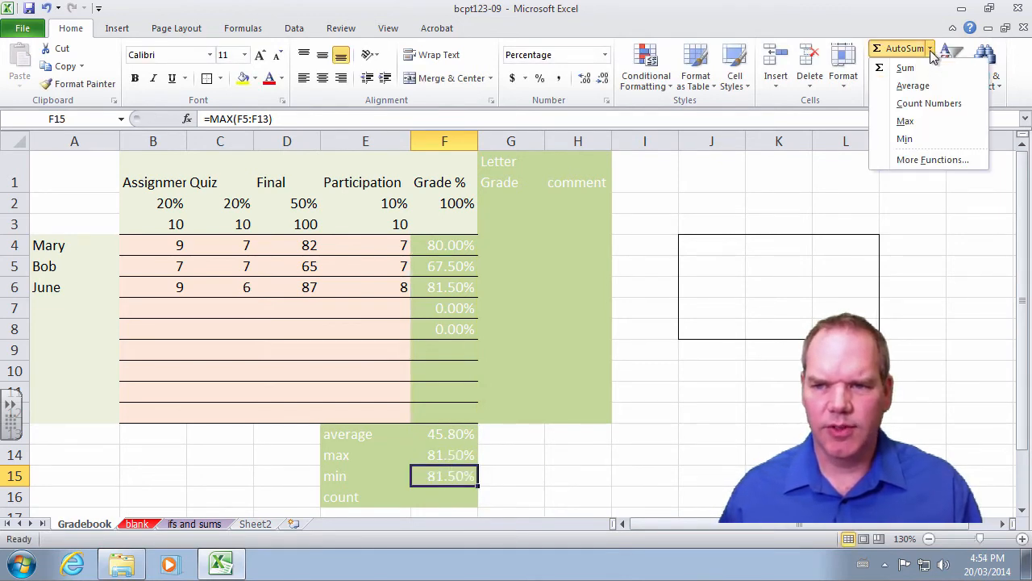
left_click(911, 138)
left_click_drag(459, 242, 451, 427)
key("Return")
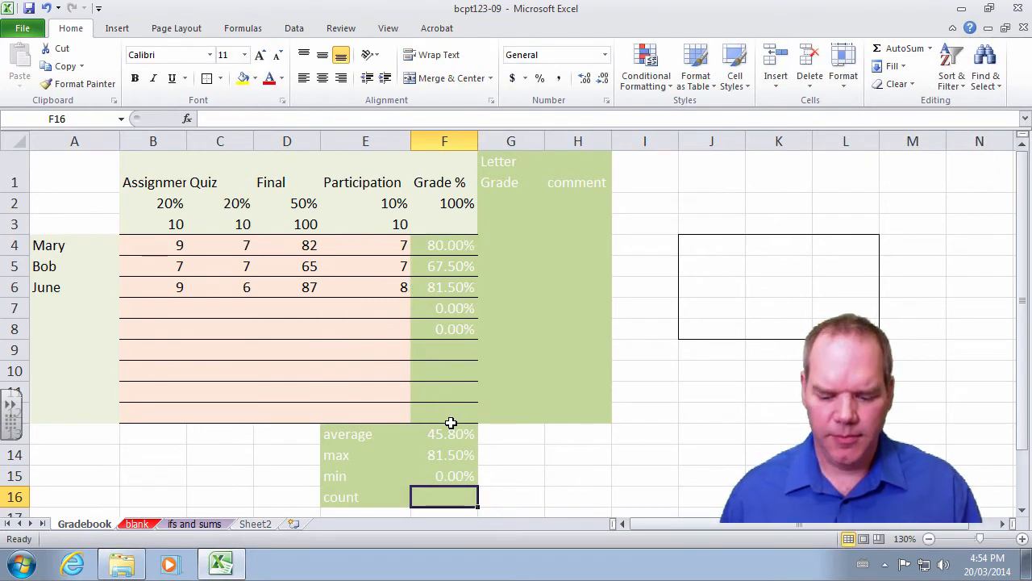
Step: Count the Grade % entries in F16 with the Count Numbers function over F4:F12
left_click(930, 49)
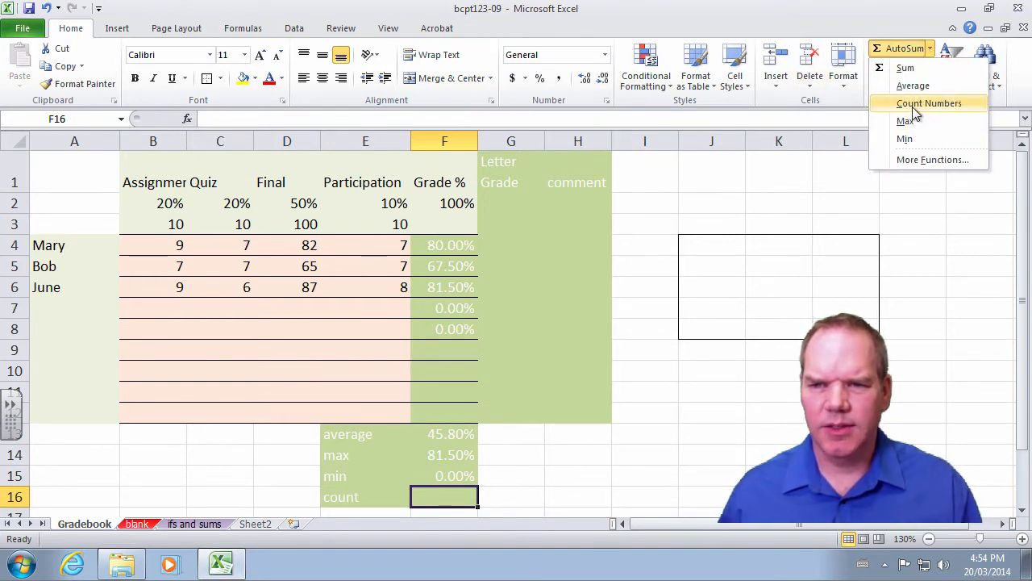
left_click(917, 107)
left_click_drag(445, 245, 445, 413)
key("Return")
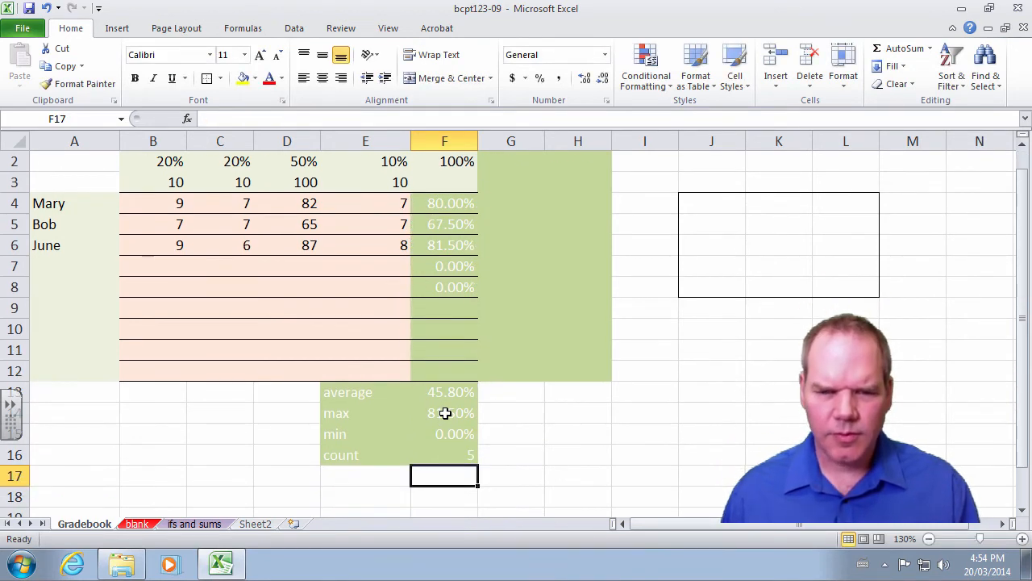
Step: Clear the Grade % formulas in F7:F8, where the rows have no student marks
scroll(445, 413, "up", 1)
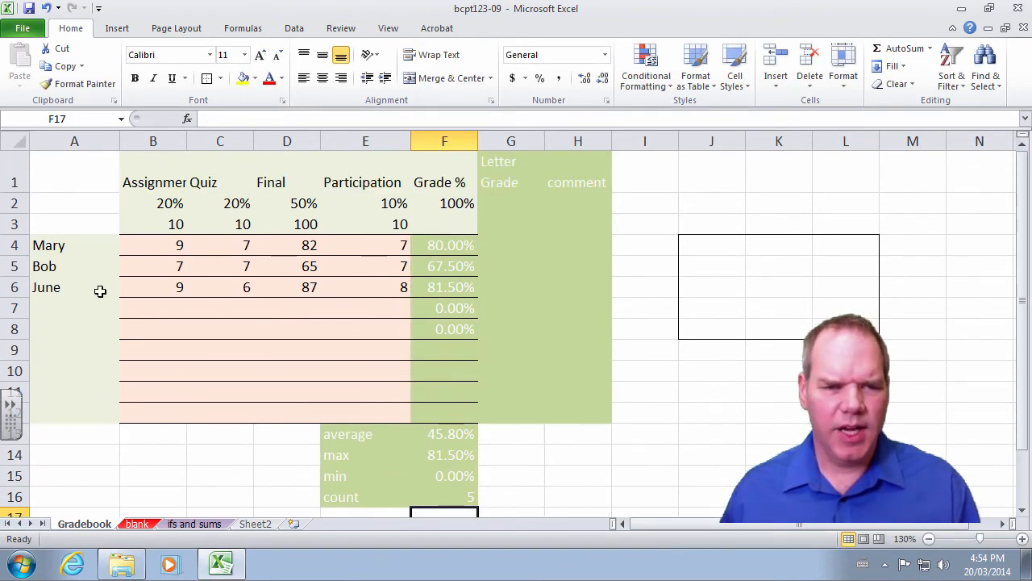
left_click_drag(460, 313, 462, 317)
key("ctrl+d")
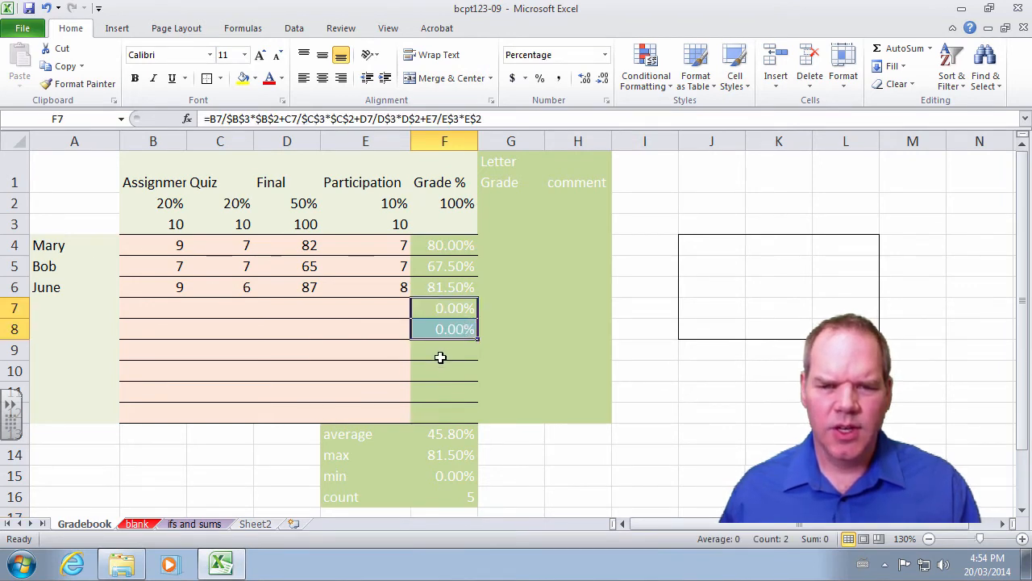
left_click(438, 355)
left_click(444, 310)
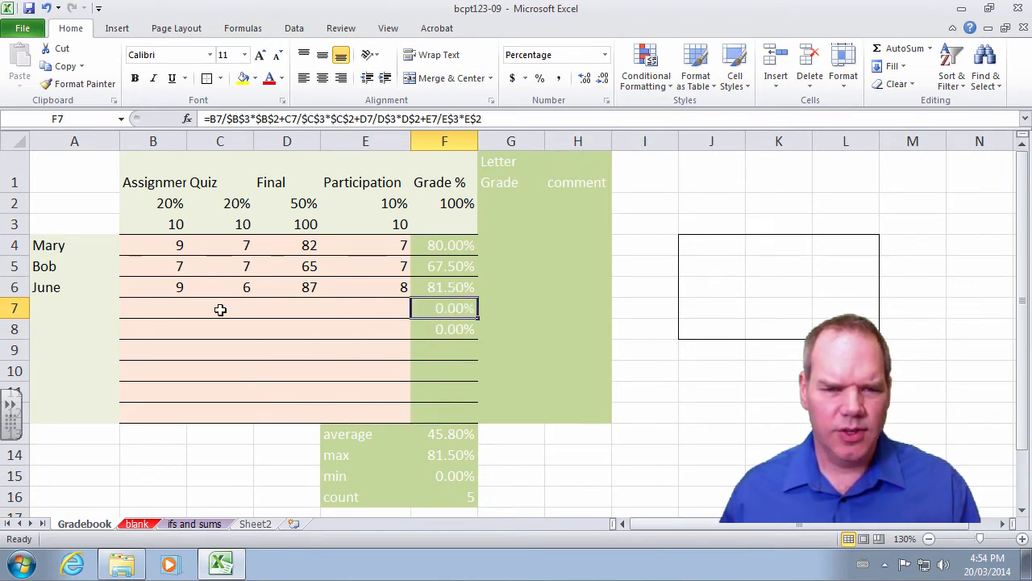
left_click_drag(161, 309, 389, 397)
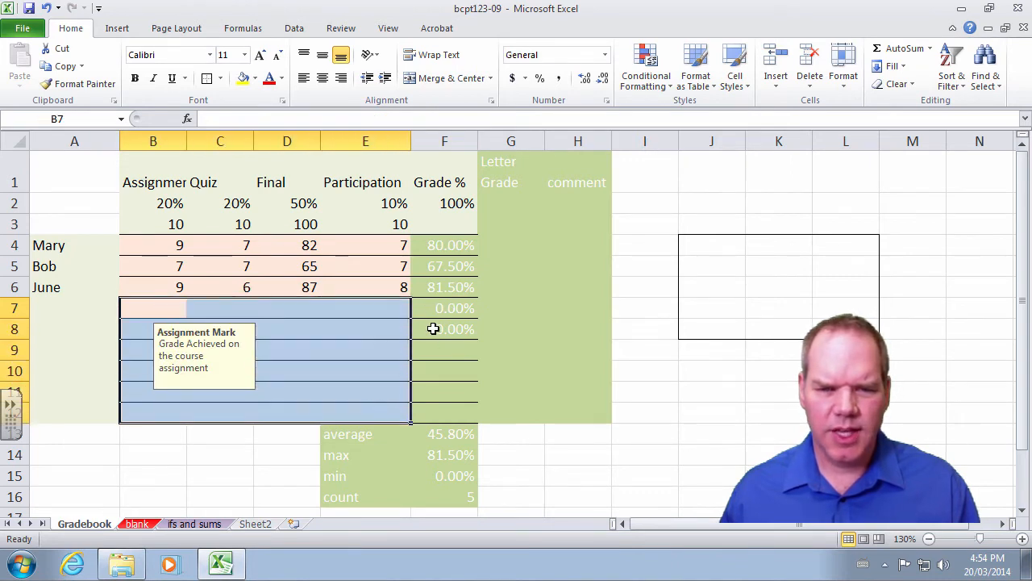
left_click_drag(434, 312, 435, 322)
left_click(470, 457)
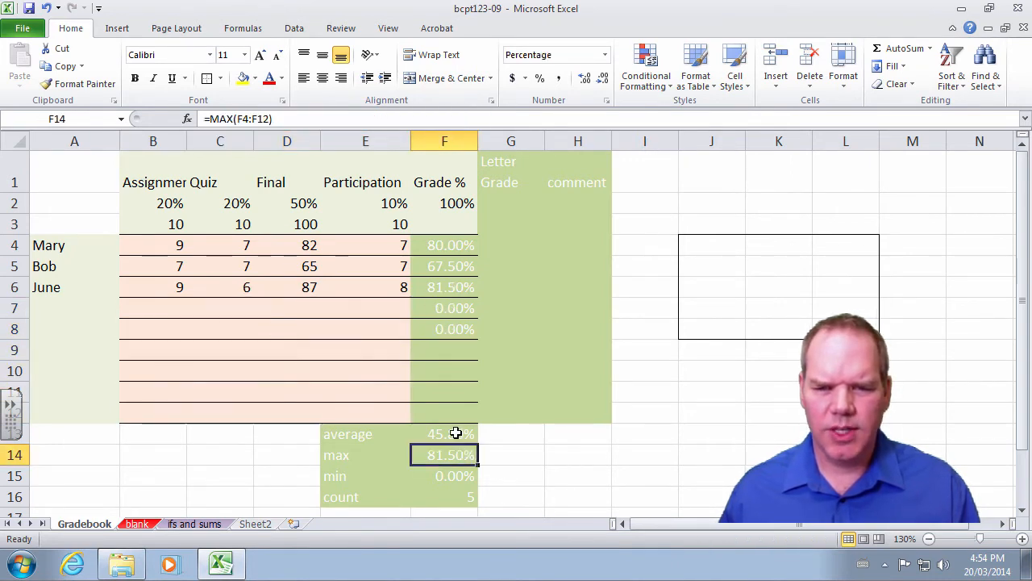
left_click_drag(456, 308, 452, 323)
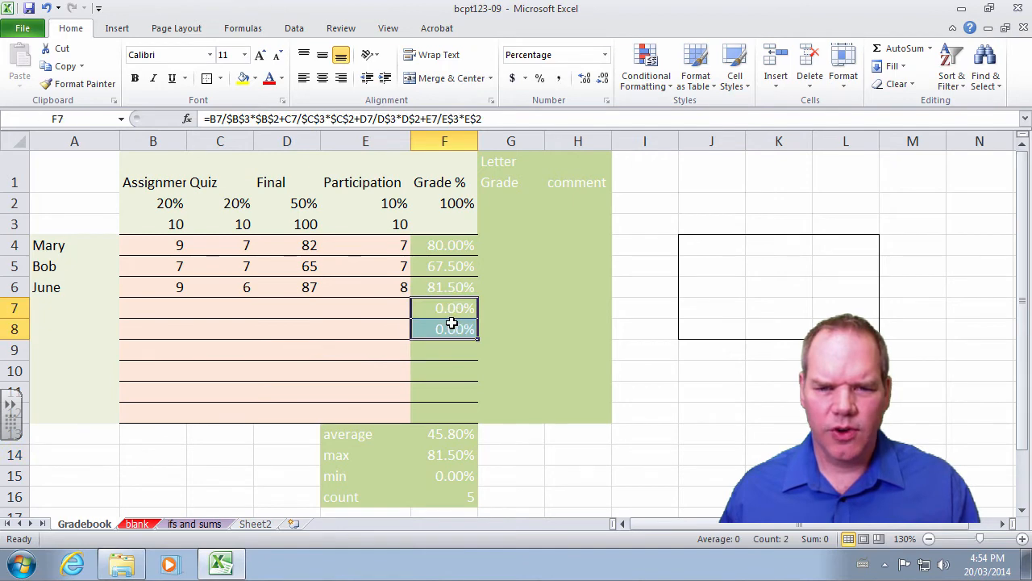
key("Delete")
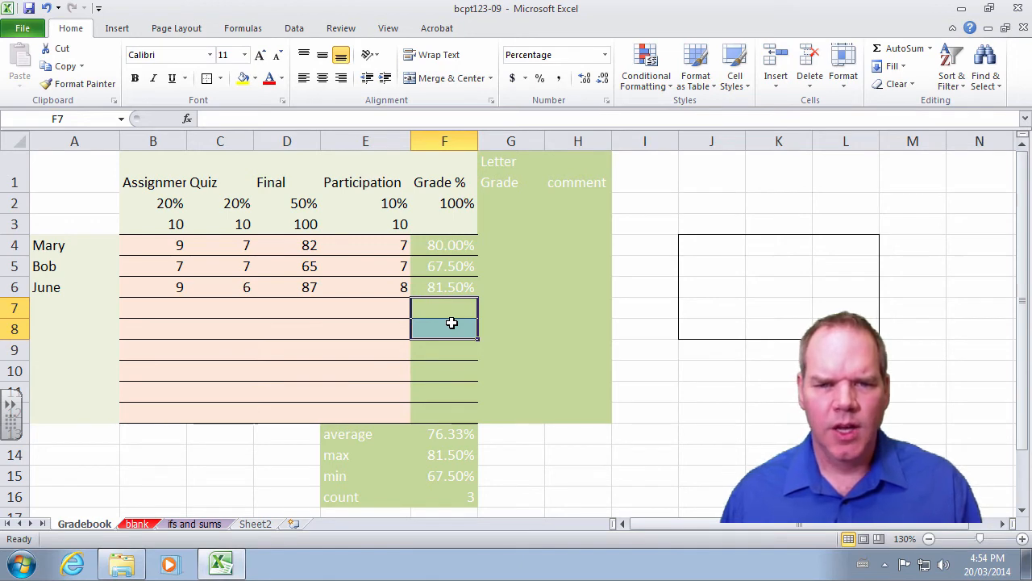
Step: Check the formulas in F4:F6 and enter the letter grades C, D and B manually in G4:G6
left_click(457, 242)
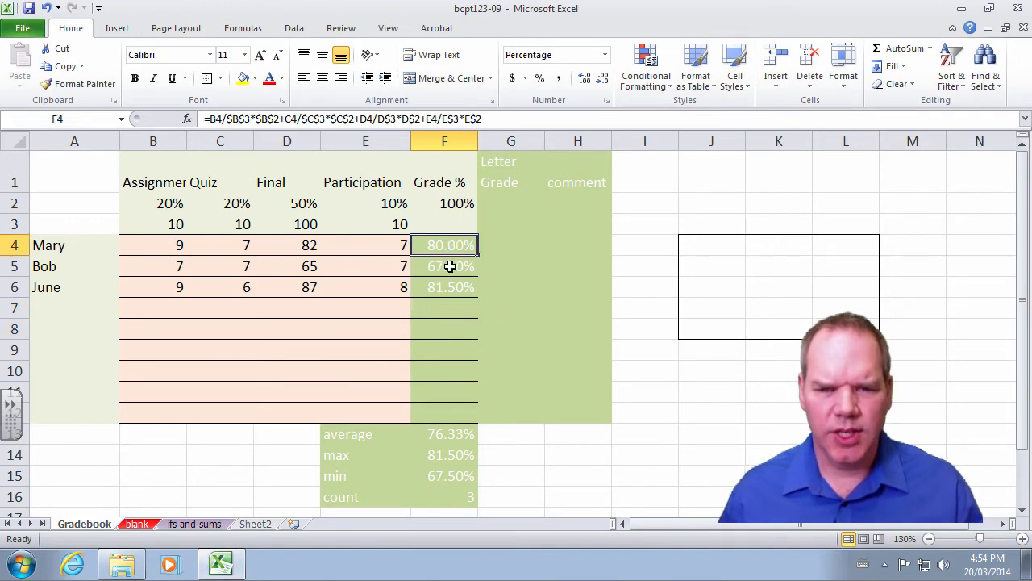
left_click(450, 267)
left_click(456, 288)
left_click(493, 247)
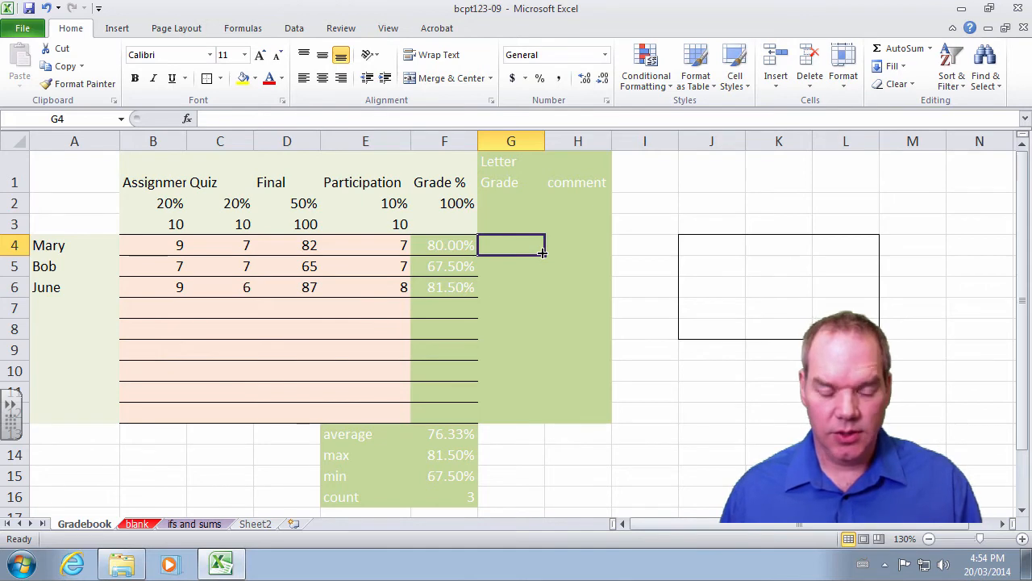
type("C")
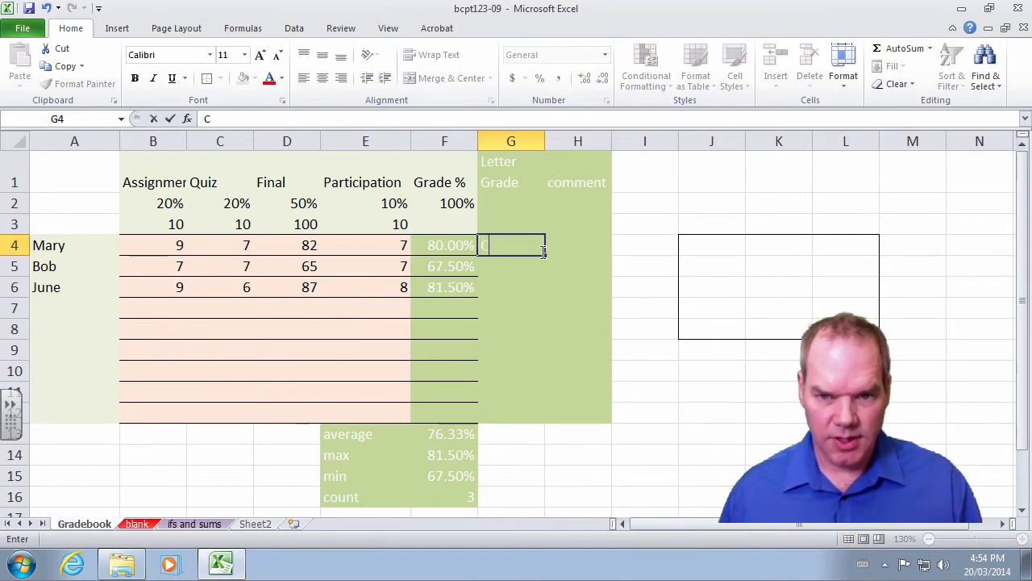
key("Return")
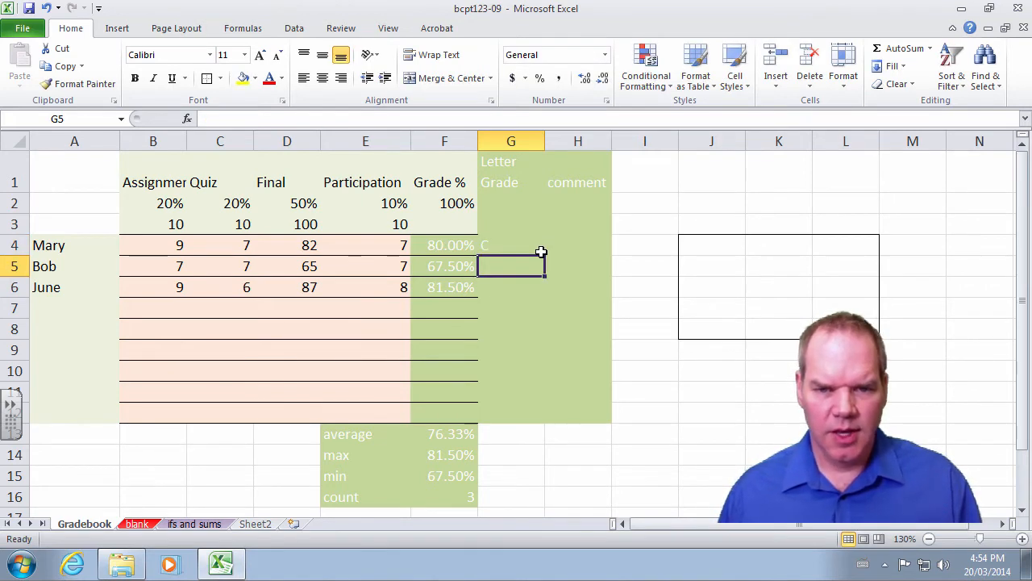
type("D")
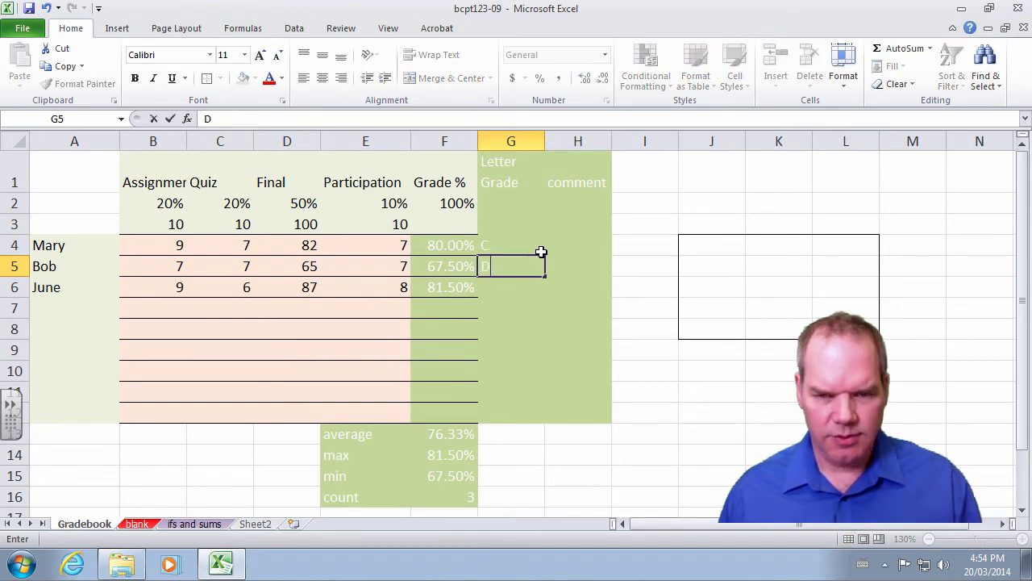
key("Return")
type("B")
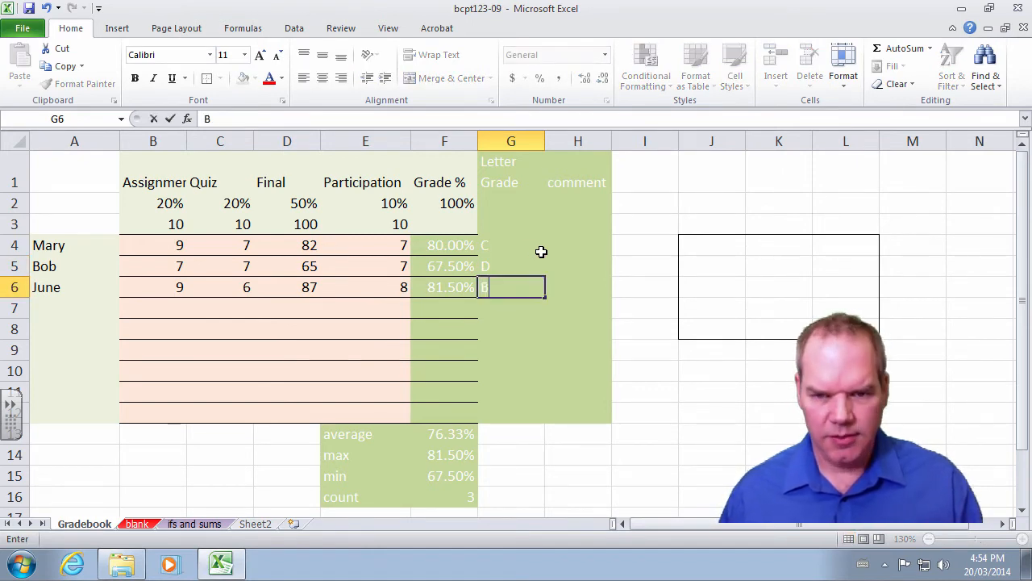
Step: Clear the manually entered letter grades from G4:G6
left_click(541, 252)
key("shift+Down")
key("shift+Down")
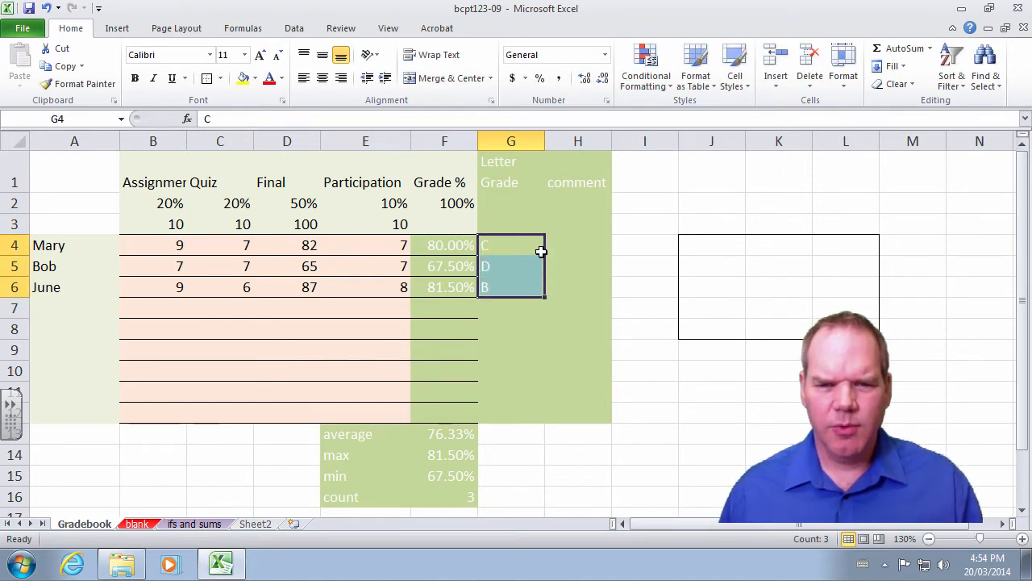
key("Delete")
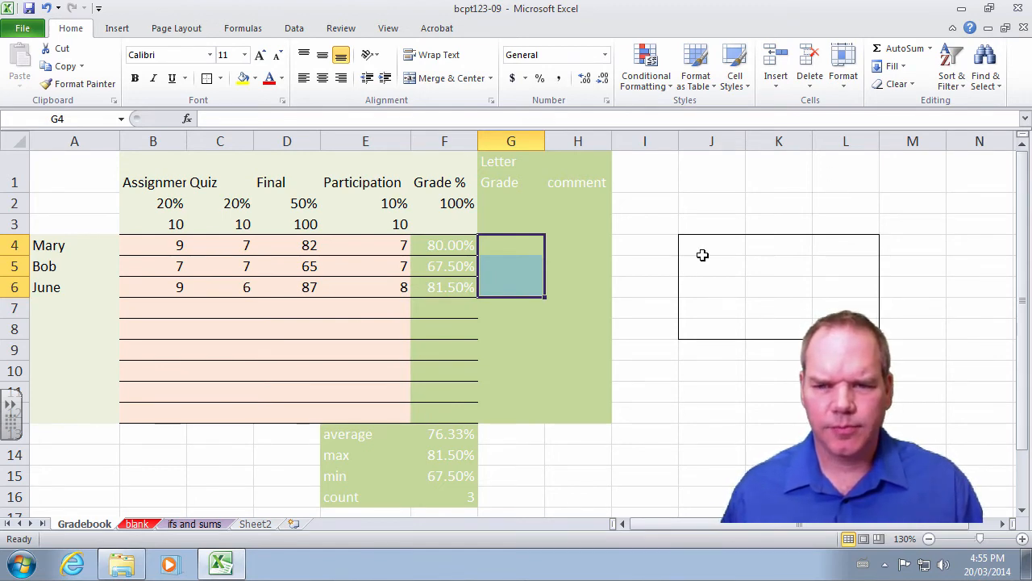
Step: Start a grade lookup table in J4:K5 with 0 for F and .6 for D
left_click(704, 250)
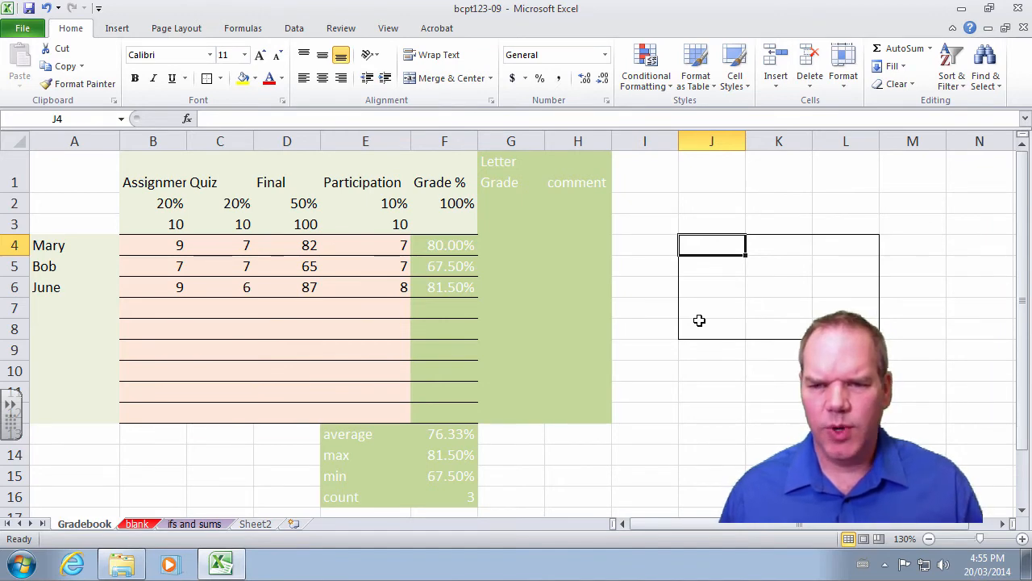
type("0")
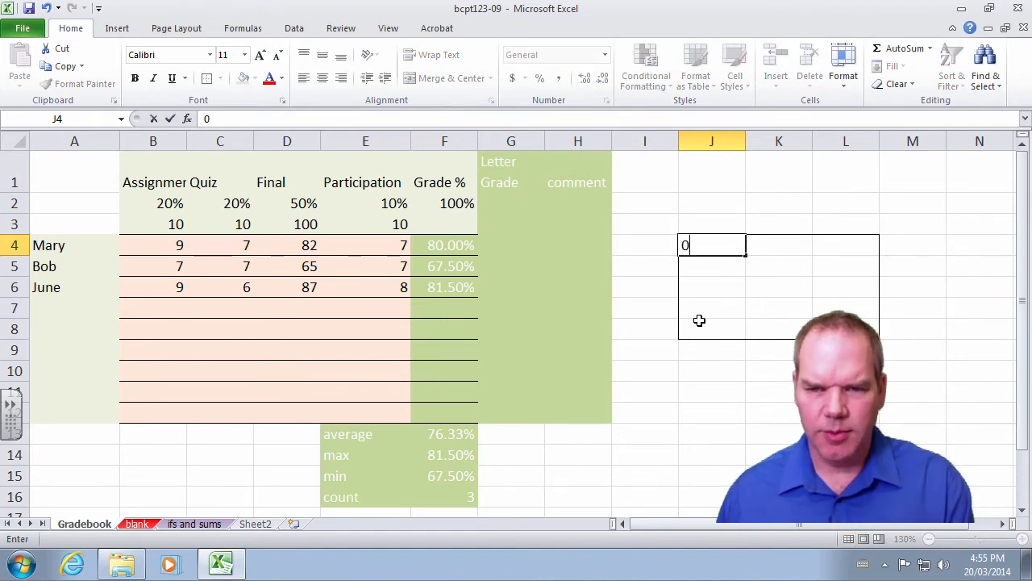
key("Tab")
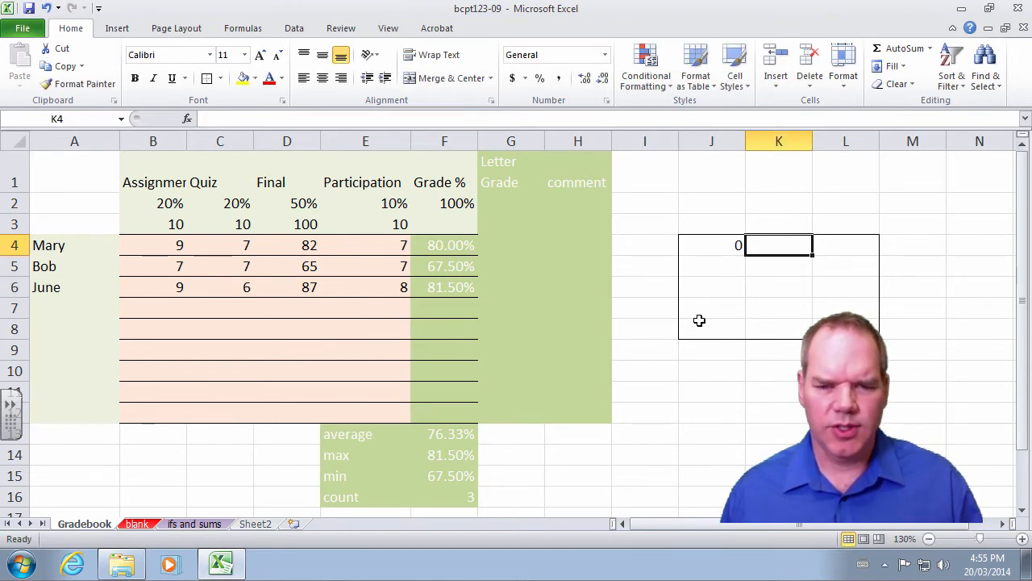
type("F")
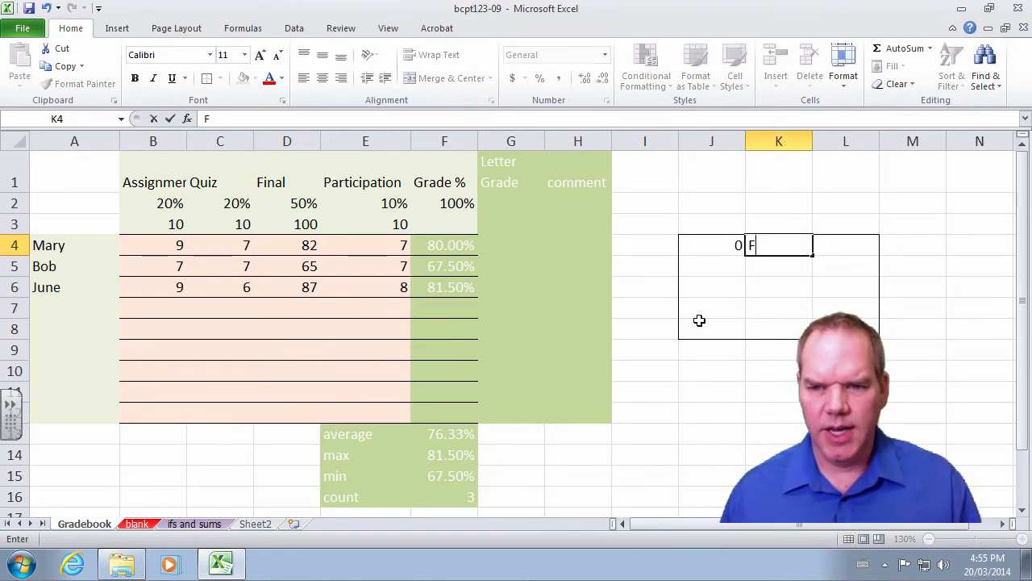
key("Return")
key("Left")
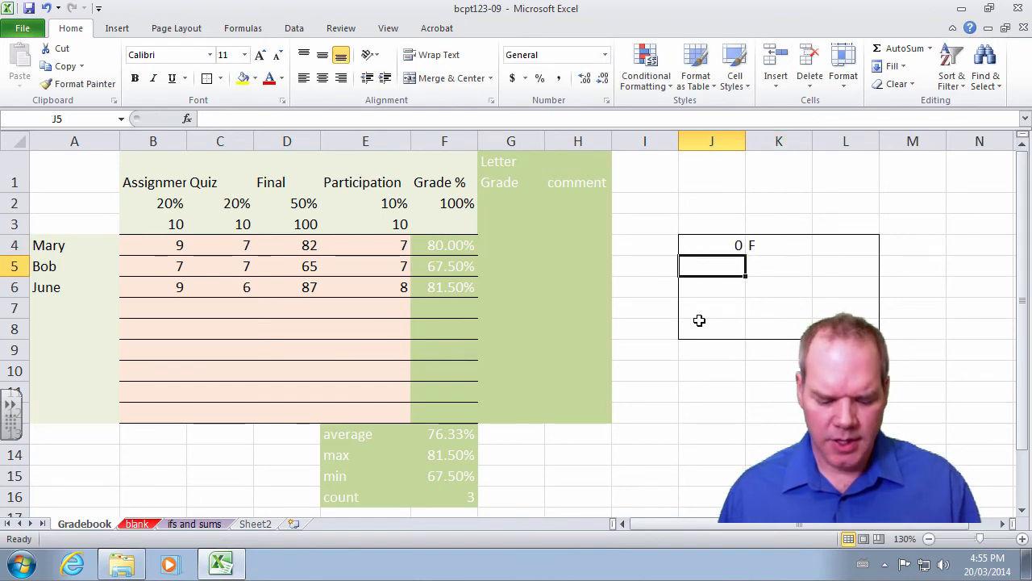
type(".6")
key("Tab")
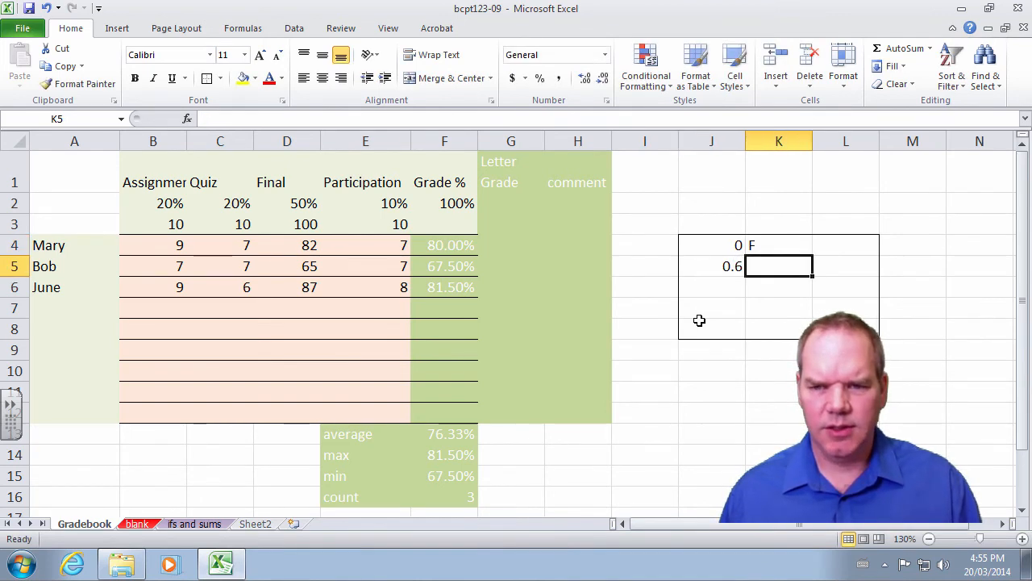
type("D")
key("Return")
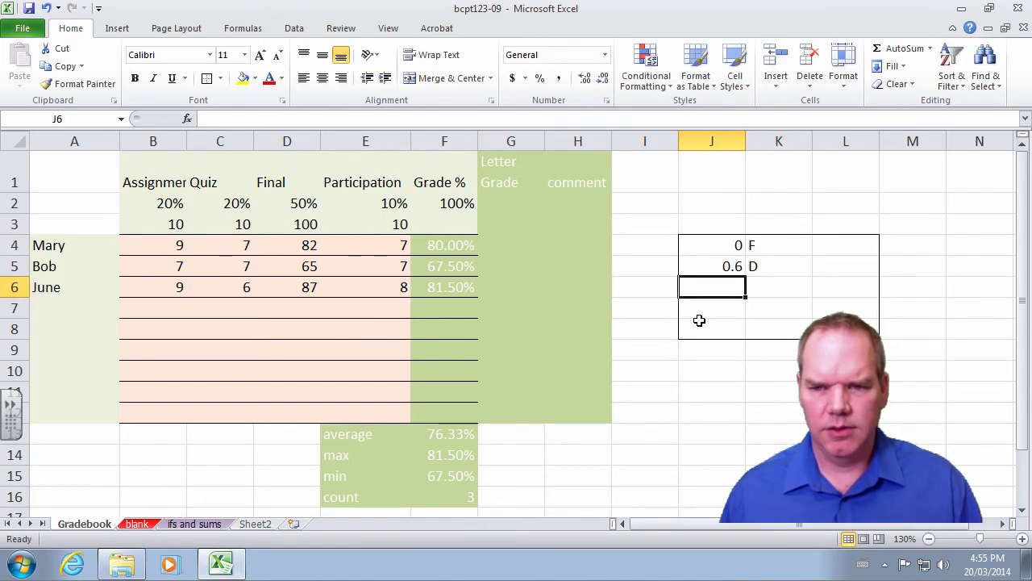
Step: Add the thresholds .7 for C and .8 for B to the lookup table in J6:K7
type(".7")
key("Tab")
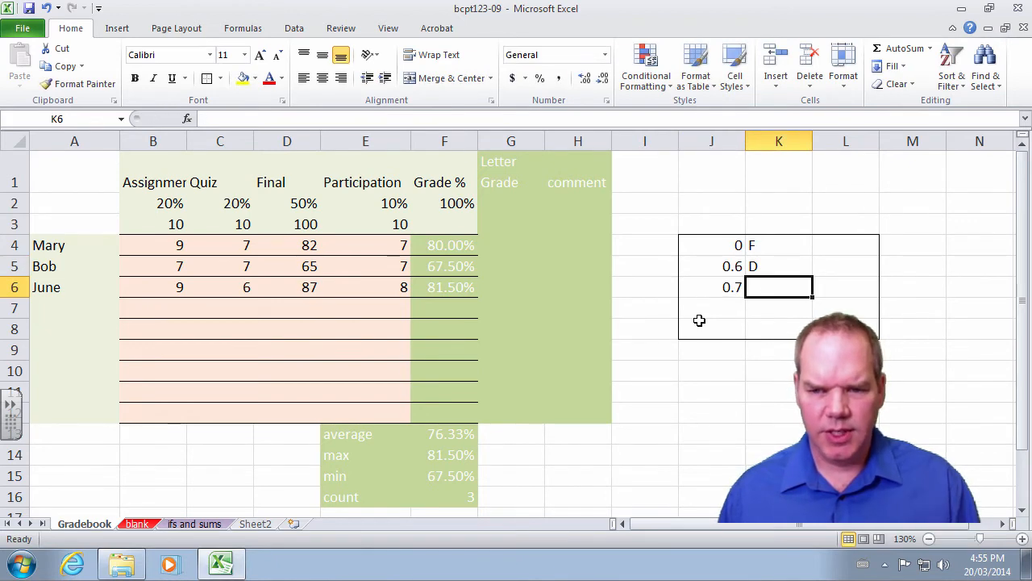
type("C")
key("Return")
key("Left")
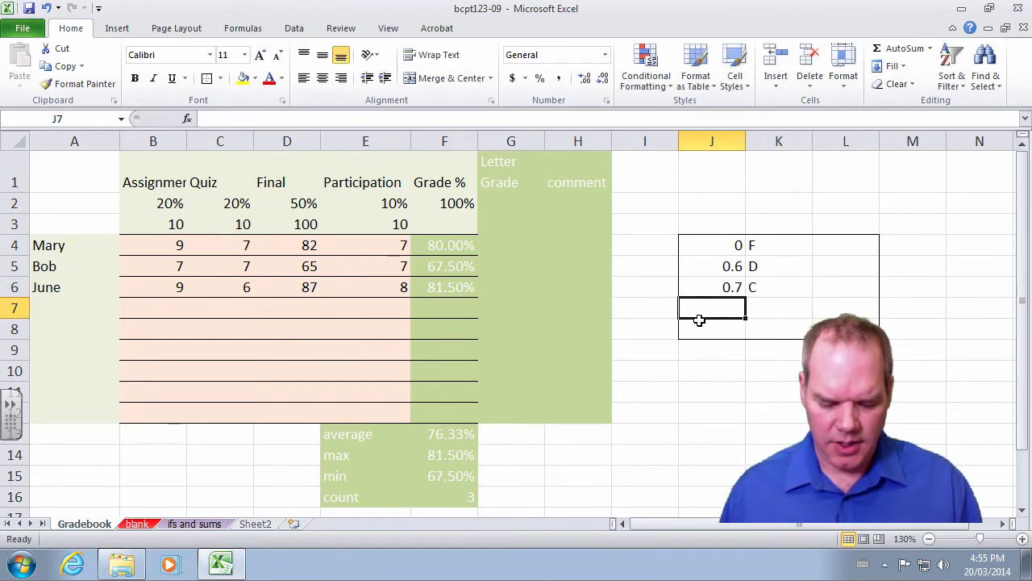
type(".8")
key("Tab")
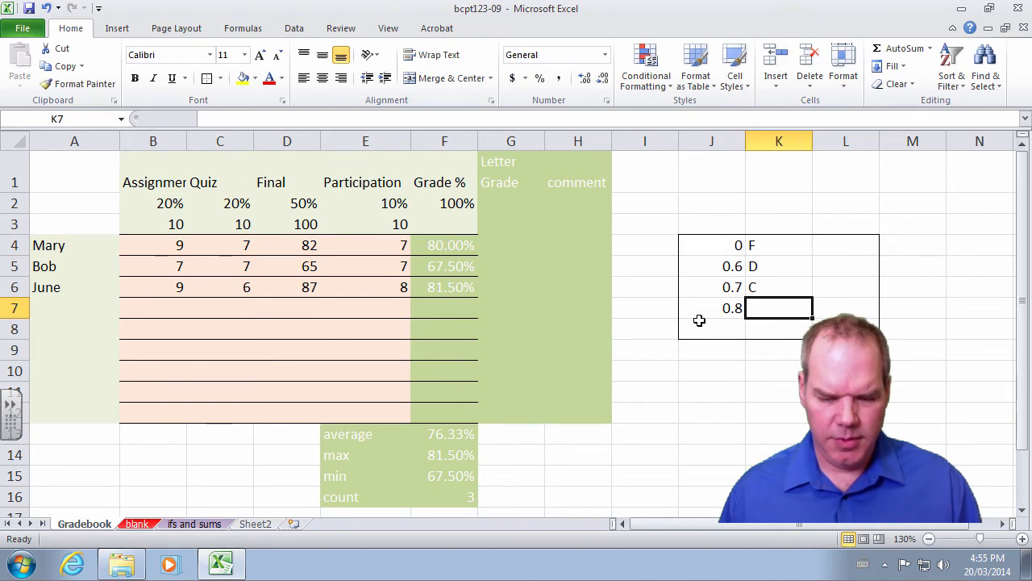
type("B")
key("Return")
key("Left")
Step: Complete the lookup table in J8:K8 with the threshold .9 for A
type(".9")
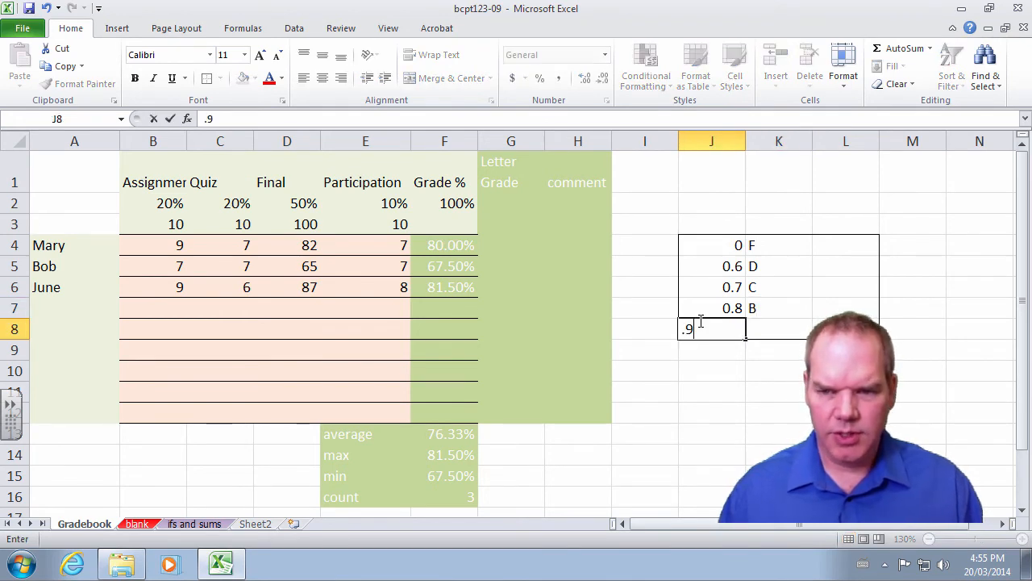
key("Tab")
type("A")
key("Return")
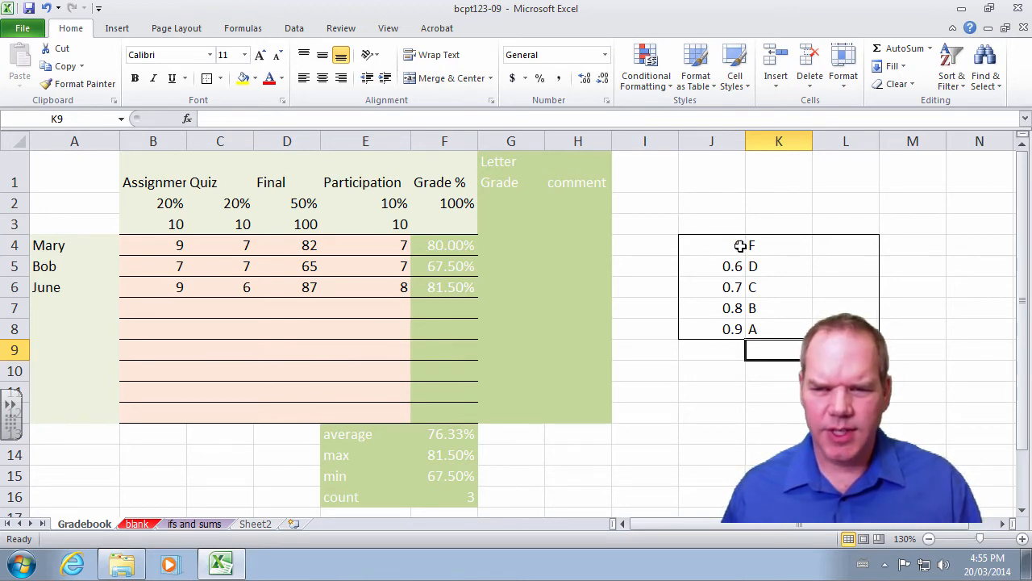
Step: Enter a VLOOKUP formula in G4 that looks up F4 in J4:K8 and returns column 2
left_click_drag(740, 246, 758, 297)
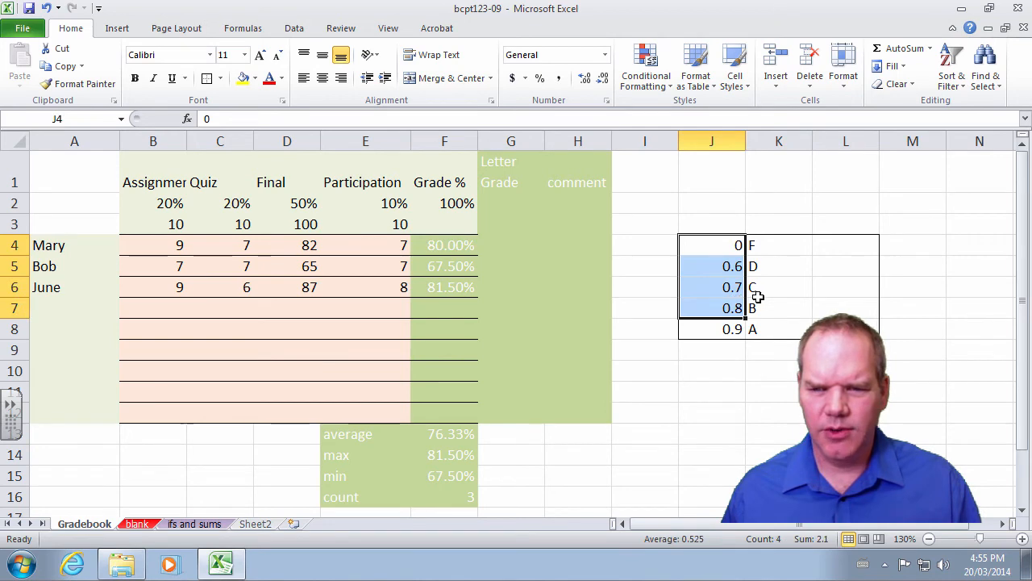
left_click(774, 290)
left_click(526, 250)
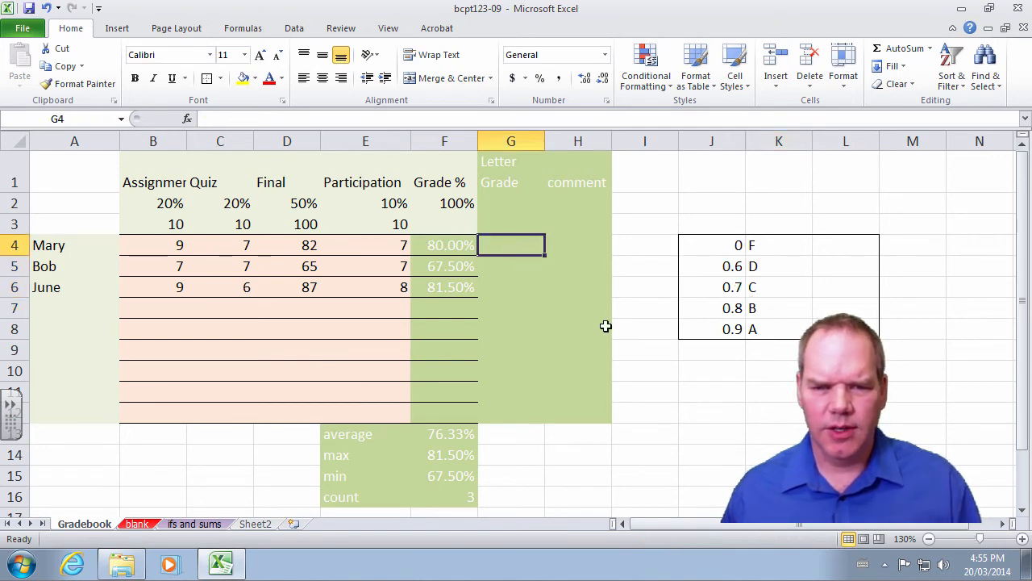
type("=")
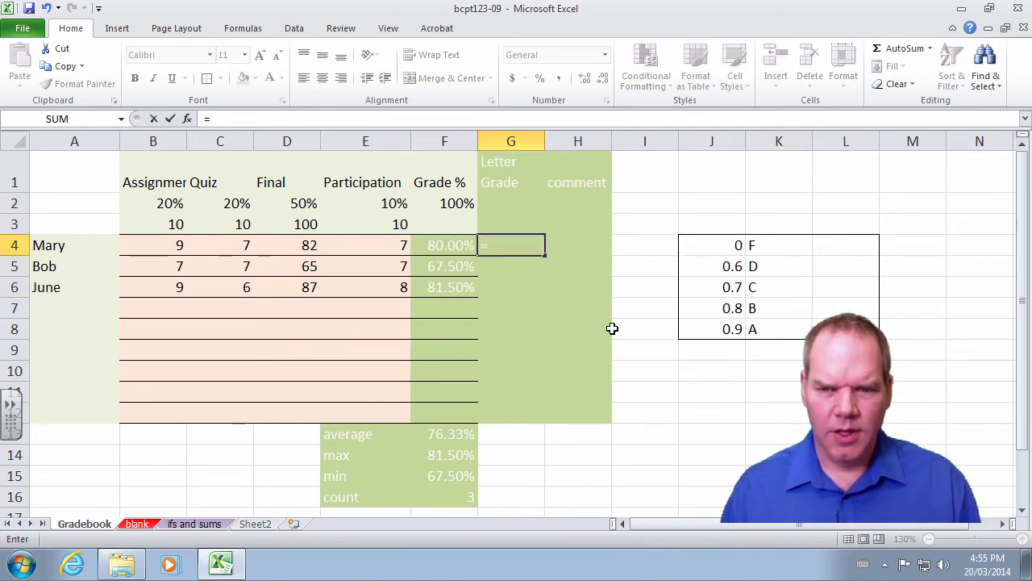
type("vlookup(")
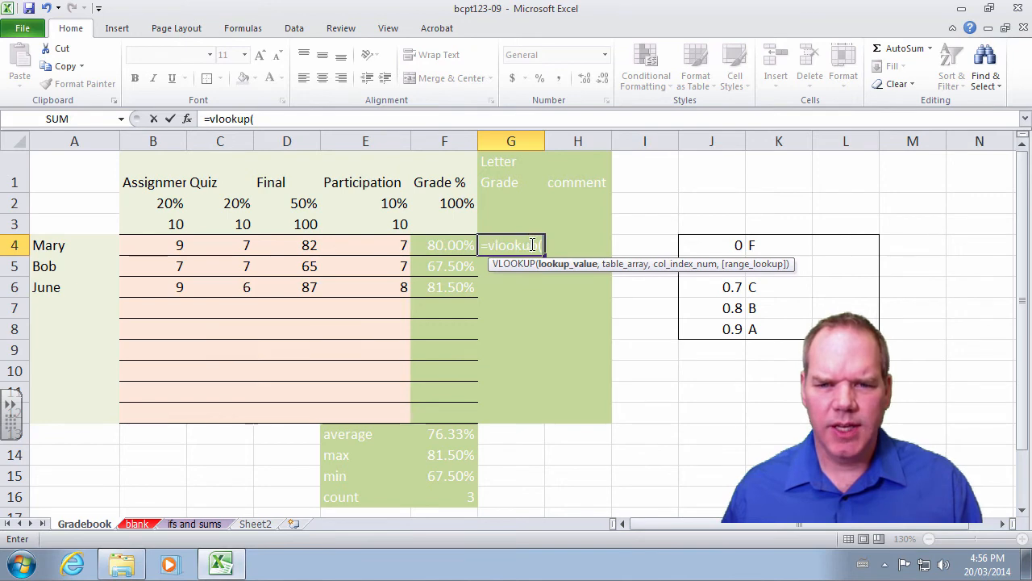
left_click(452, 246)
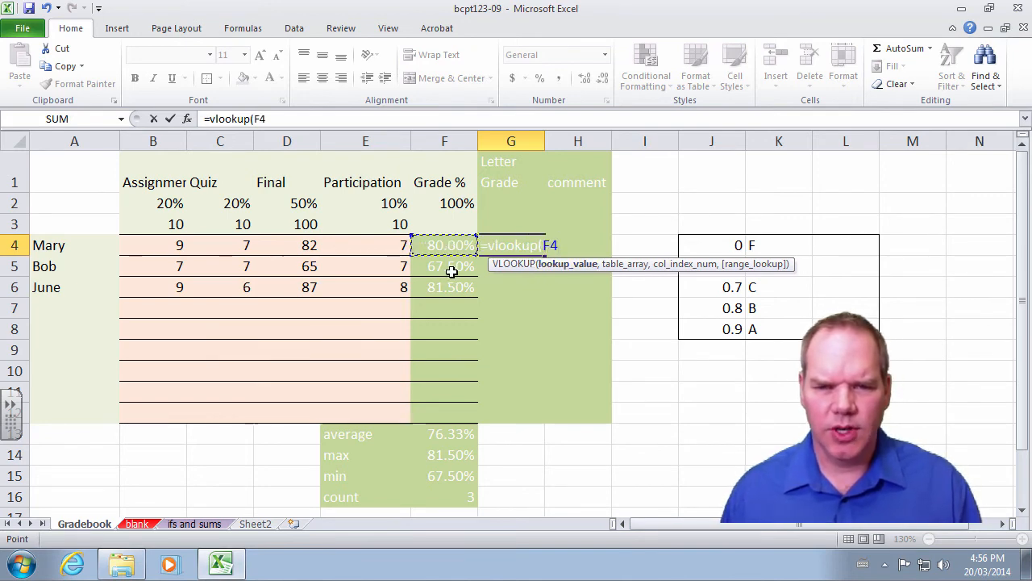
type(",")
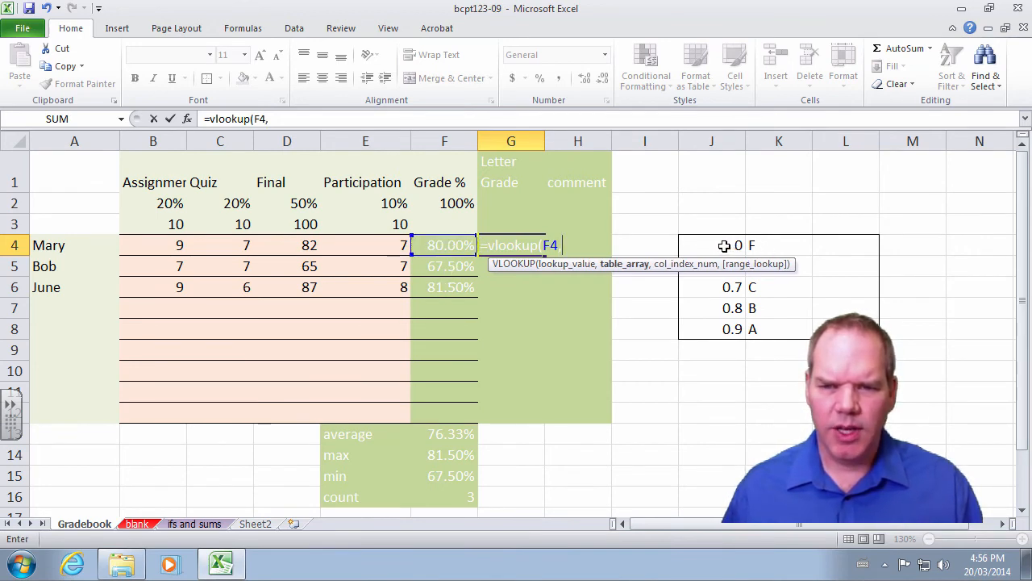
left_click_drag(723, 245, 761, 327)
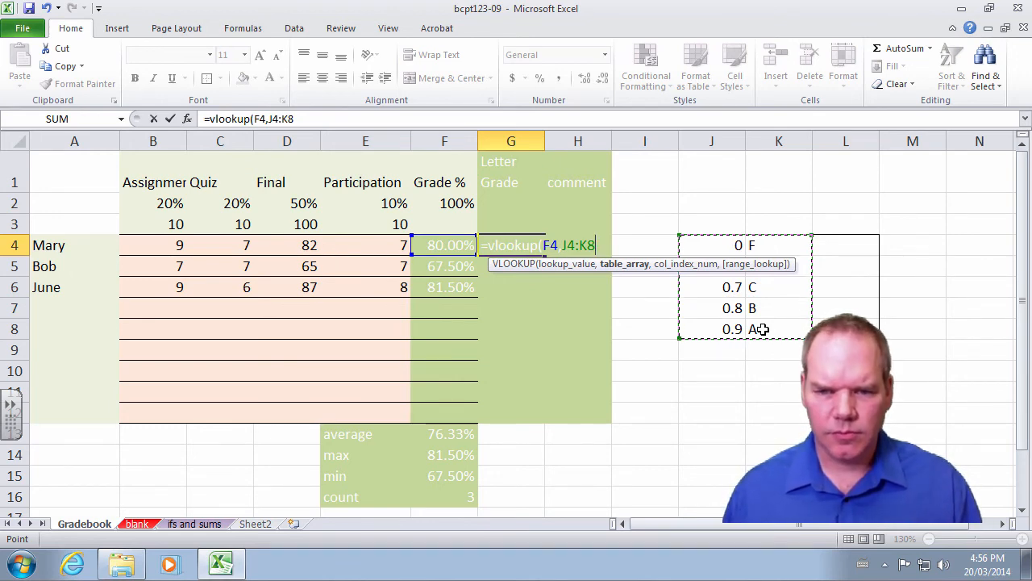
type(",")
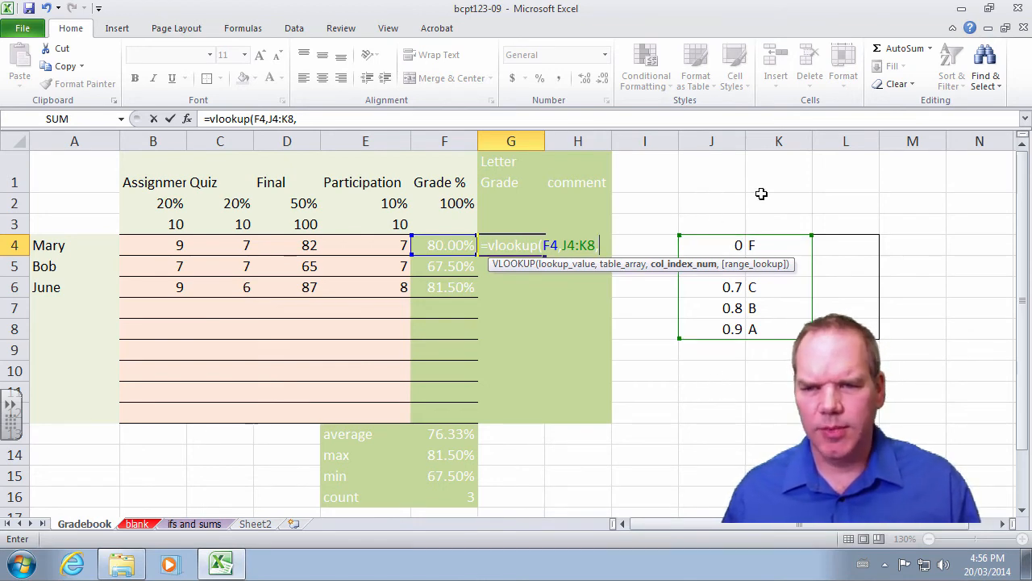
type("2)")
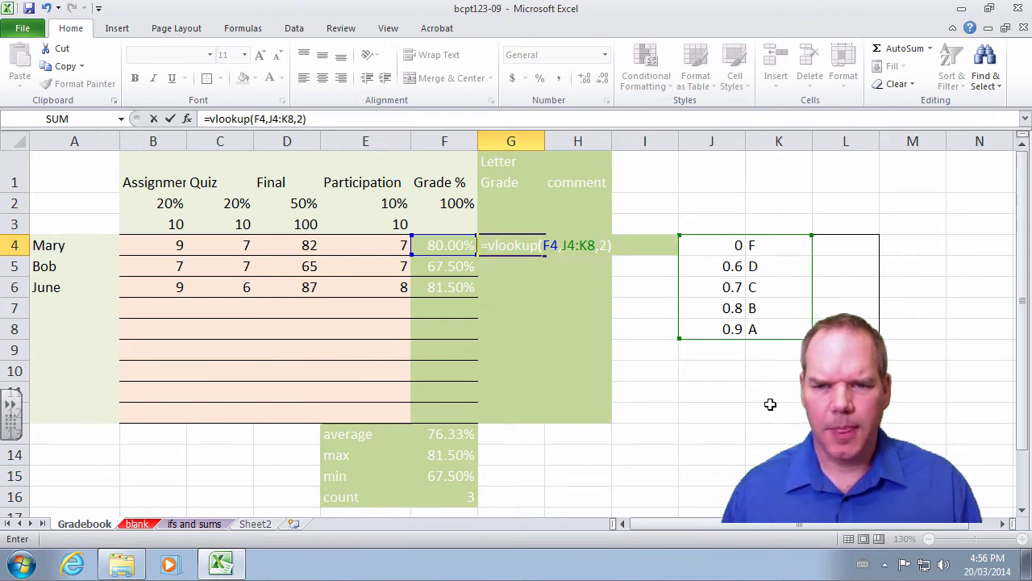
key("Return")
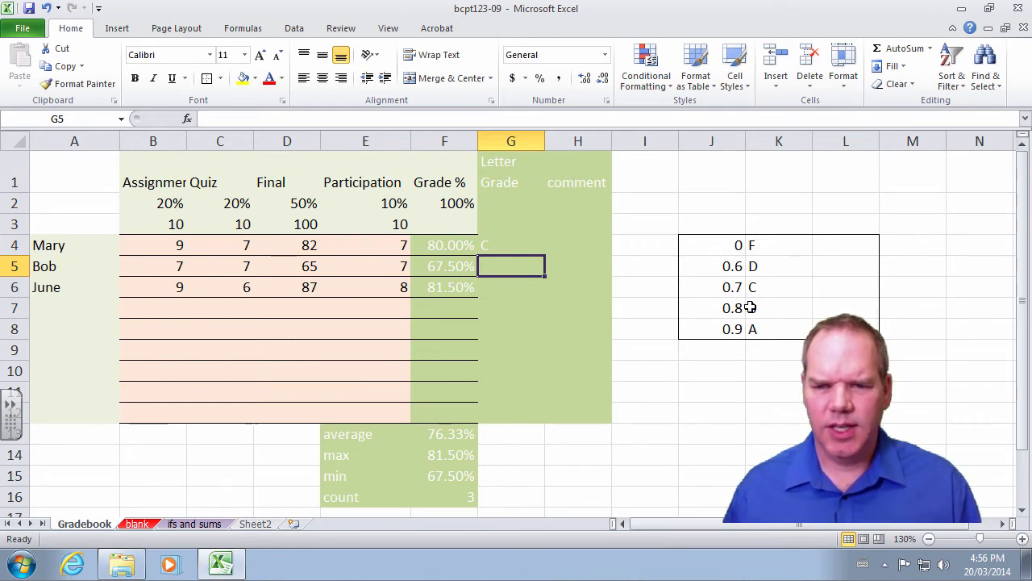
Step: Copy the G4 lookup formula down to G5 and check the copied cell references
left_click(505, 250)
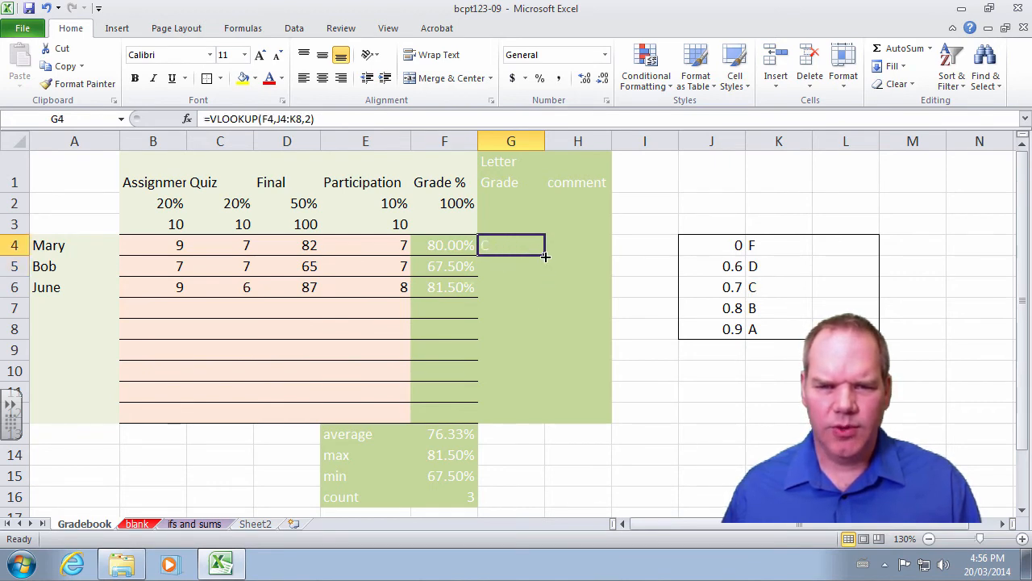
left_click_drag(545, 257, 539, 281)
double_click(525, 268)
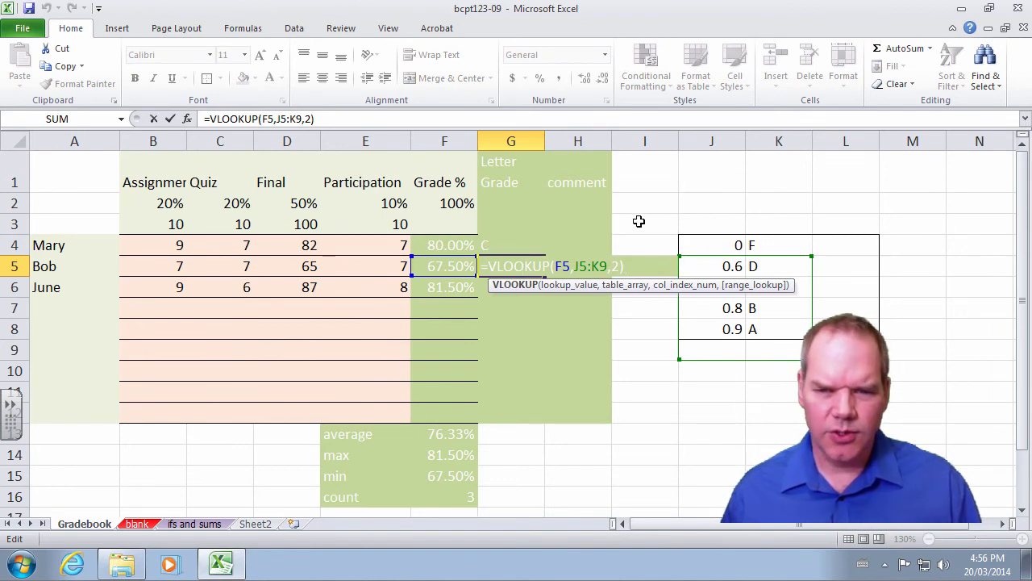
key("ctrl+Return")
Step: Make the table range in the G4 lookup formula absolute as $J$4:$K$8
left_click(516, 244)
double_click(514, 244)
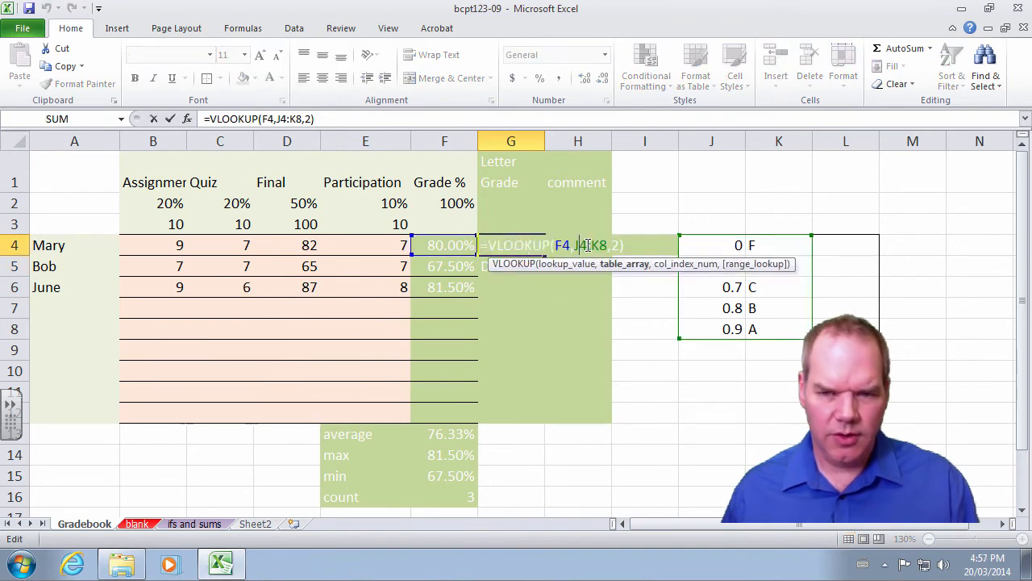
key("F4")
left_click(611, 245)
key("F4")
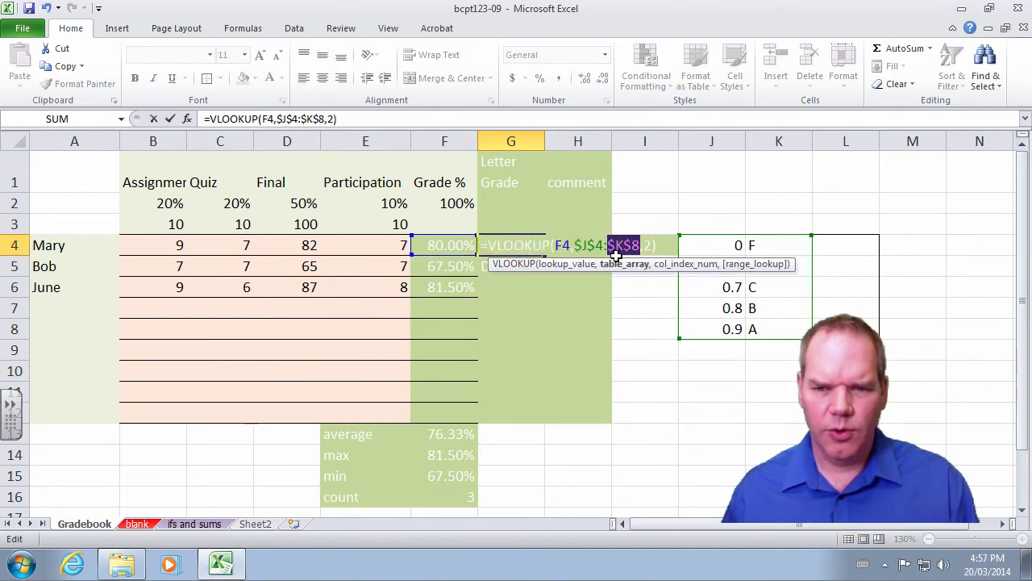
key("Return")
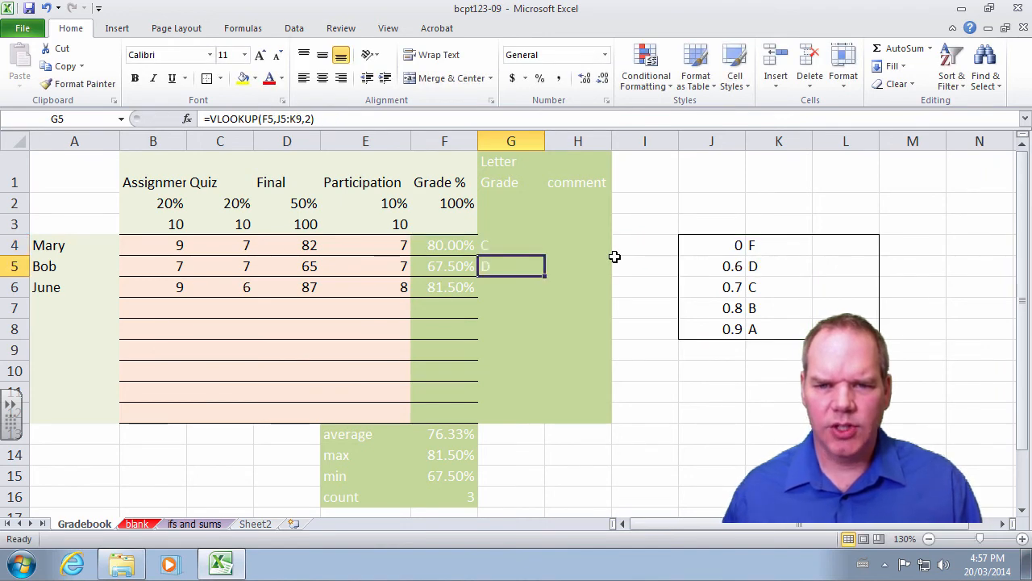
Step: Fill the G4 lookup formula down through G12 and check the copies in G5 and G6
left_click(530, 242)
left_click_drag(542, 252, 540, 418)
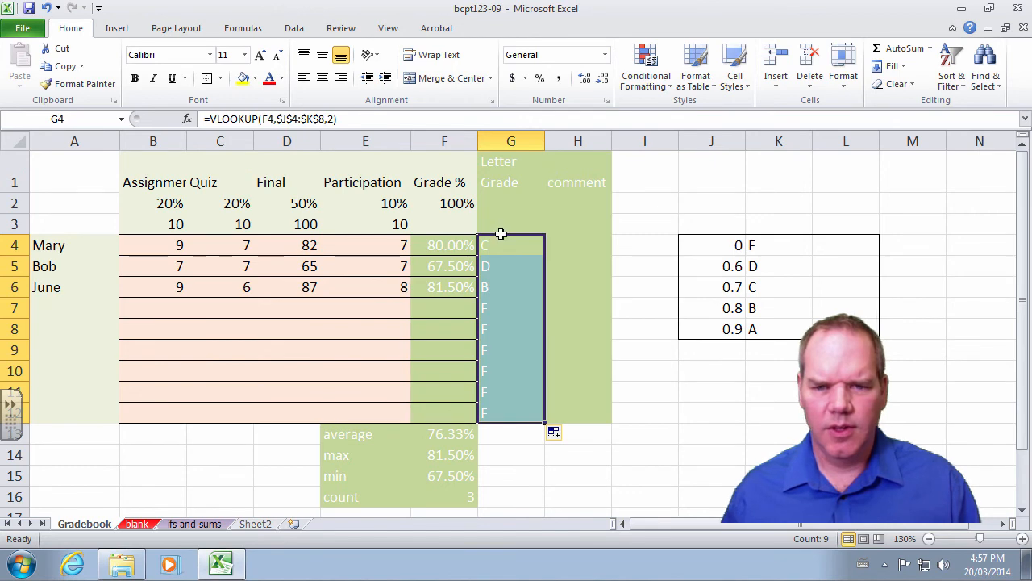
left_click(501, 265)
double_click(520, 270)
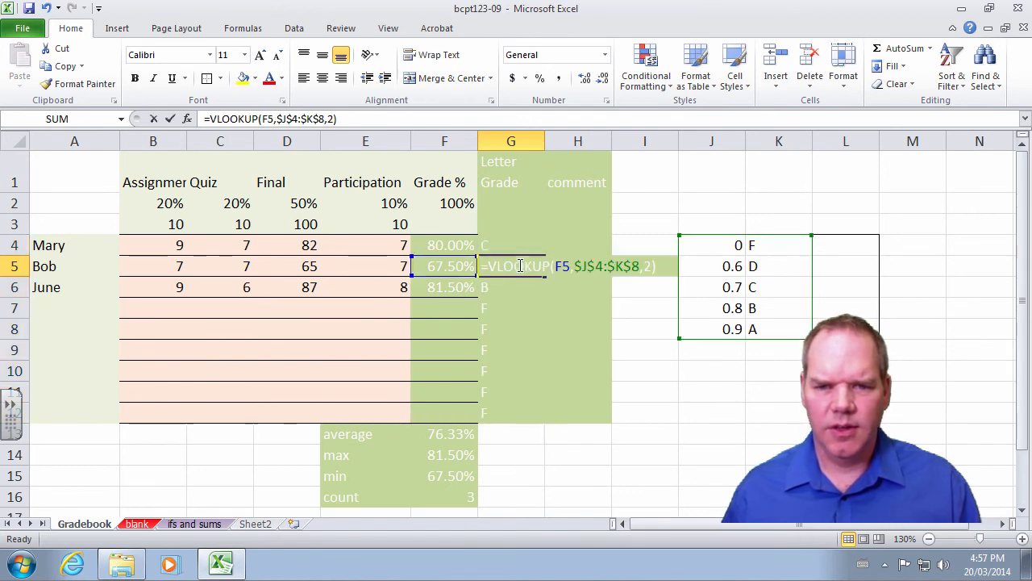
key("Escape")
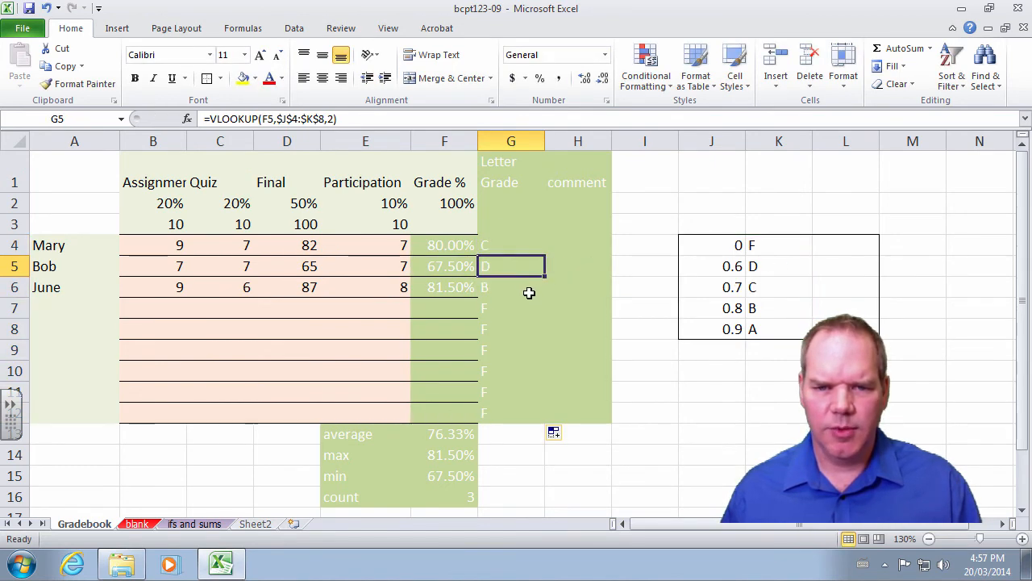
double_click(530, 290)
key("Escape")
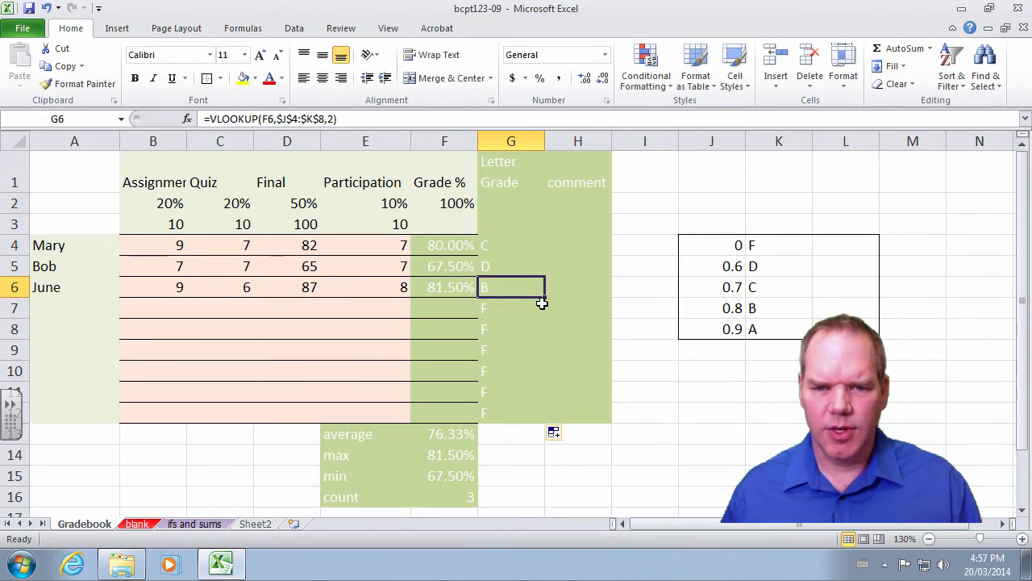
Step: Clear the letter grade formulas from the empty student rows in G7:G12
left_click_drag(541, 307, 525, 415)
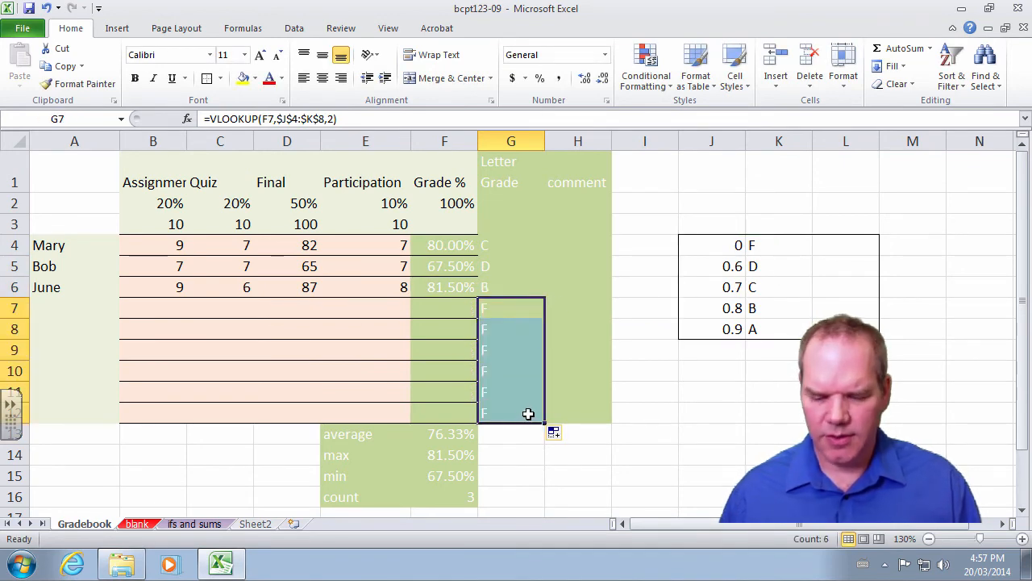
key("Delete")
key("Up")
key("Up")
key("Up")
key("Right")
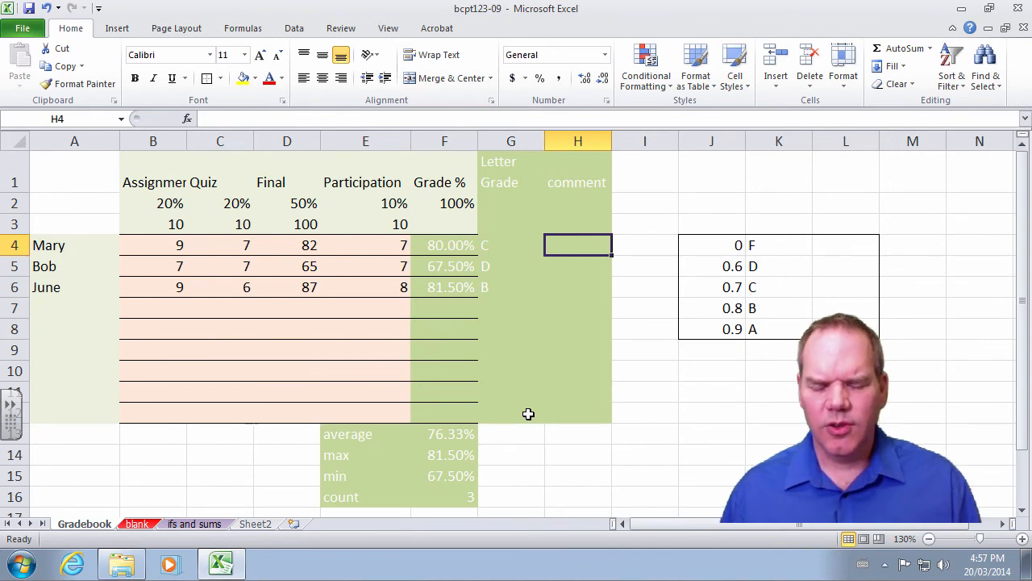
Step: Add the comments "needs more work" for F and "minimum results" for D to the lookup table in L4:L5
left_click(832, 242)
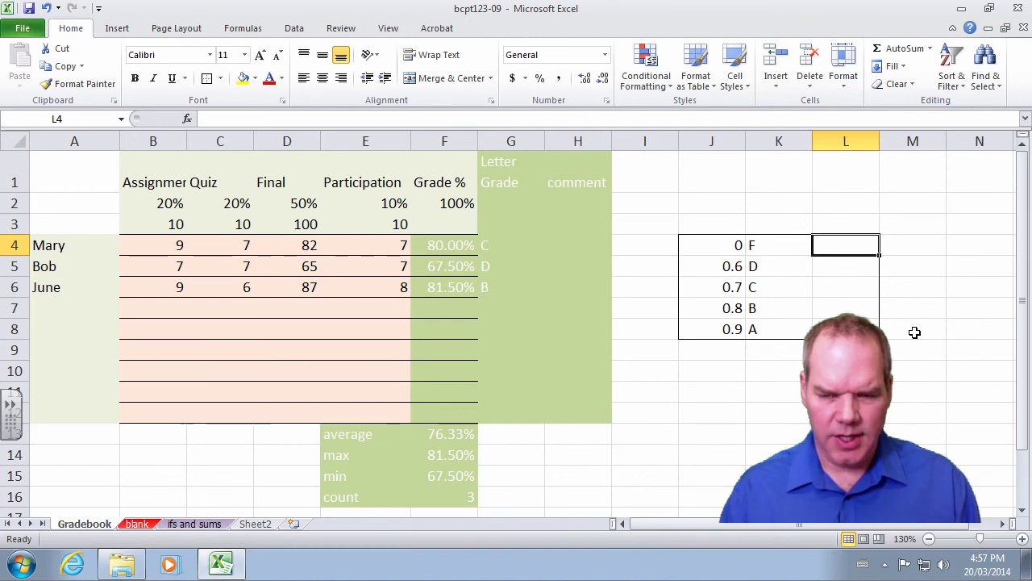
type("needs more work")
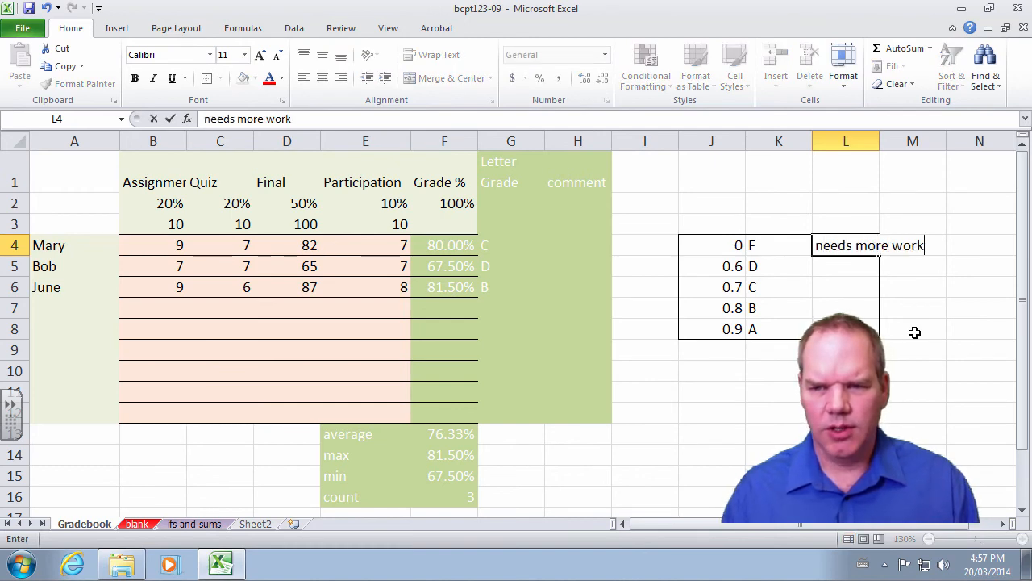
key("Return")
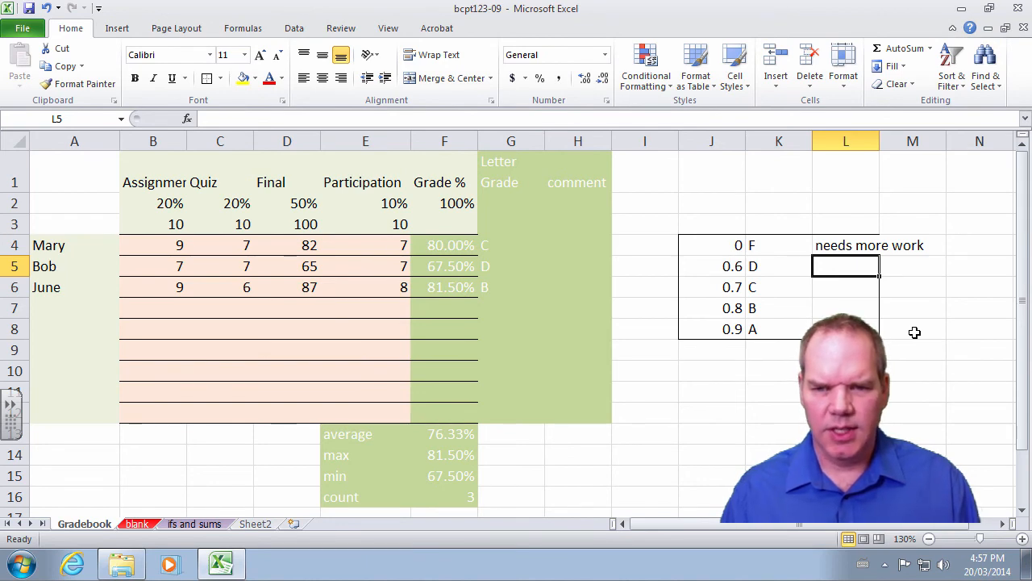
type("minimum")
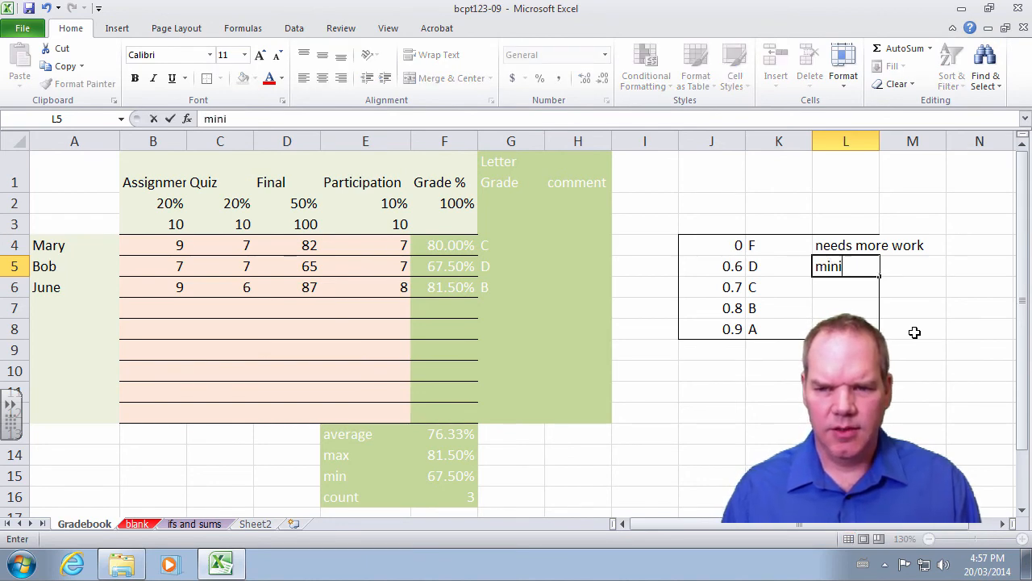
key("BackSpace")
key("BackSpace")
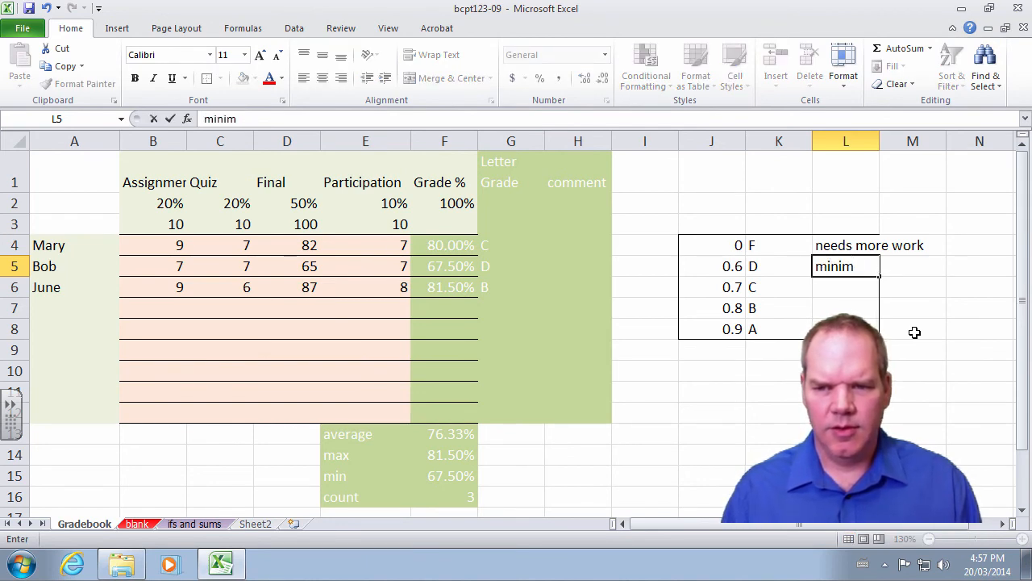
type("um")
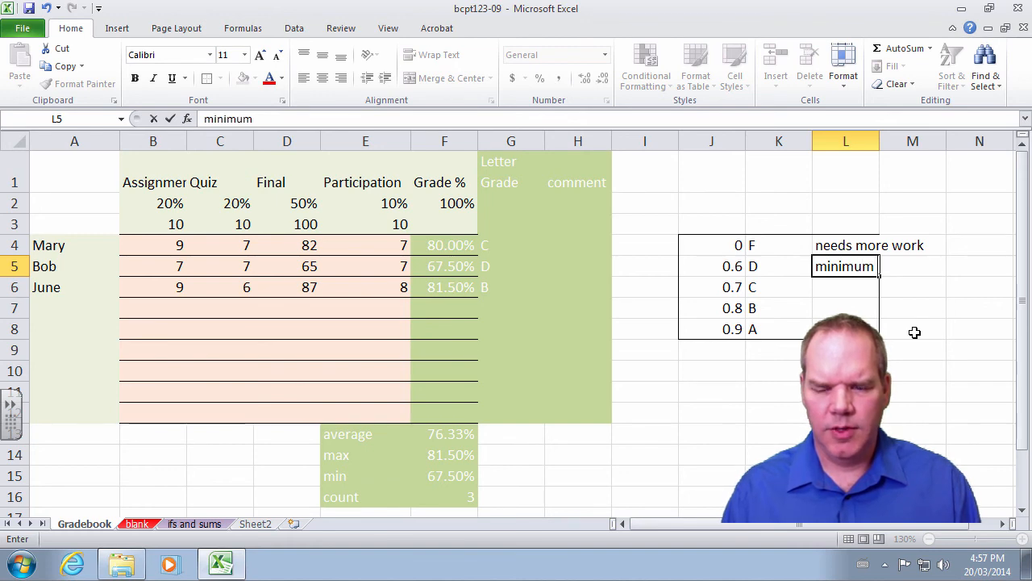
type(" results")
key("Return")
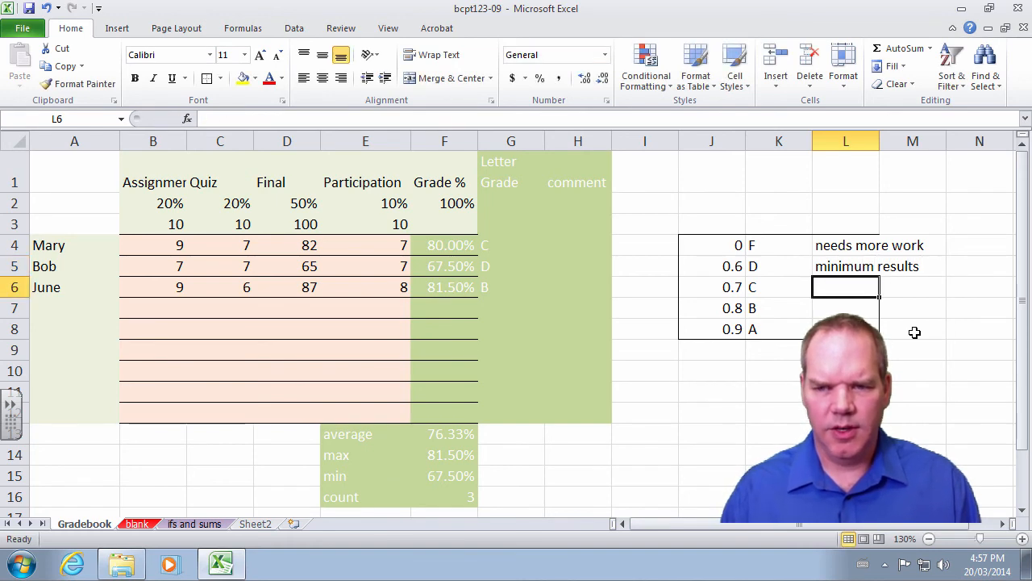
Step: Add the comments "ok" for C, "good" for B and "Great Job" for A in L6:L8
type("ok")
key("Return")
type("good")
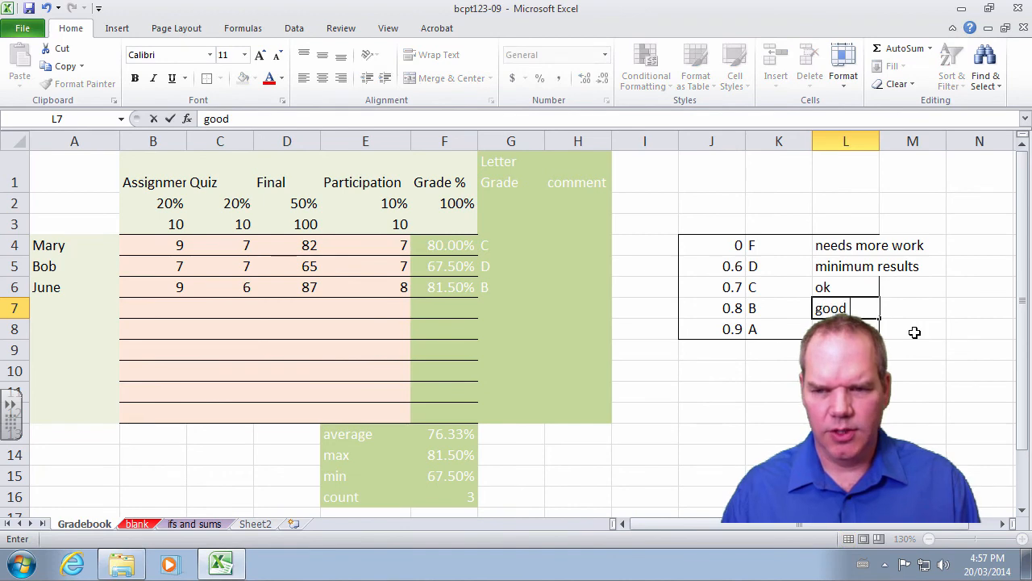
key("Return")
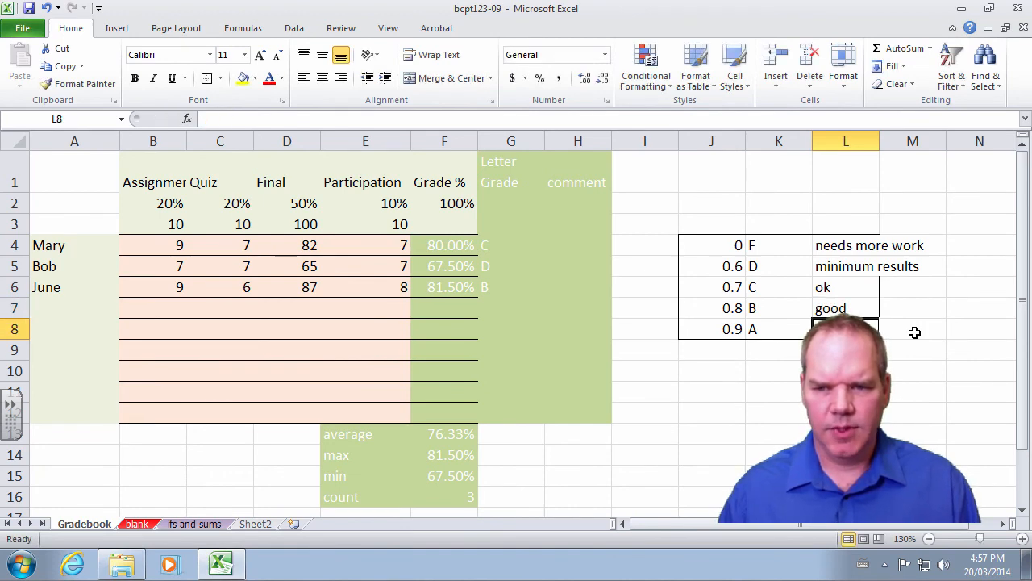
type("Great Job")
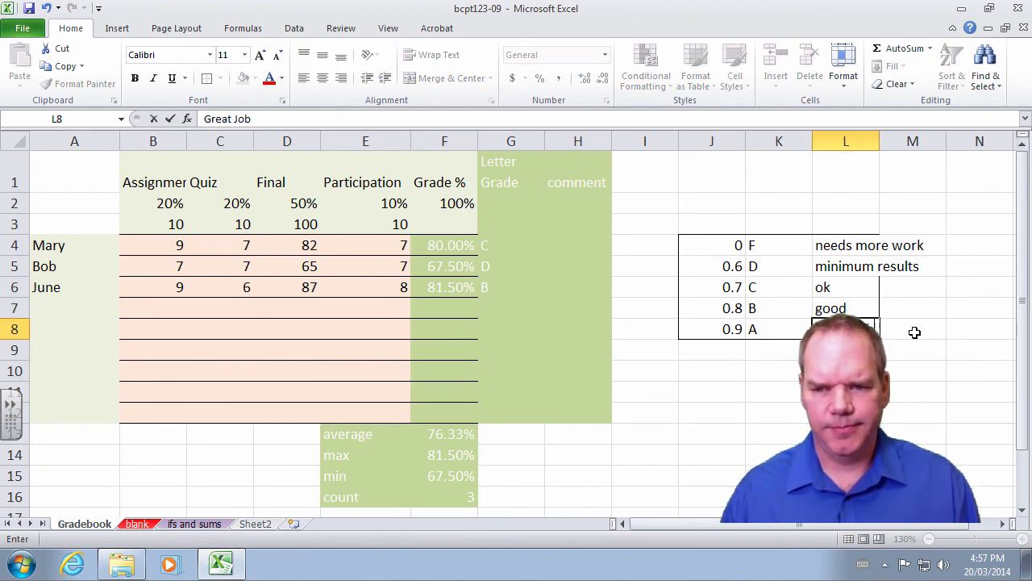
key("Return")
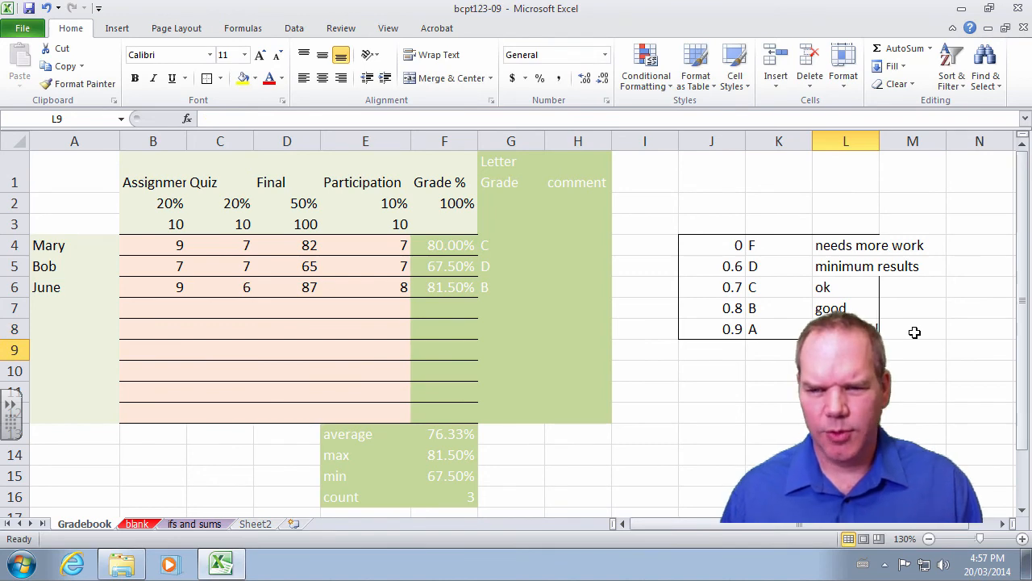
Step: Enter =VLOOKUP(F4,$J$4:$L$8,3) in H4 to look up the first student's comment from the grade table
left_click(586, 248)
type("=")
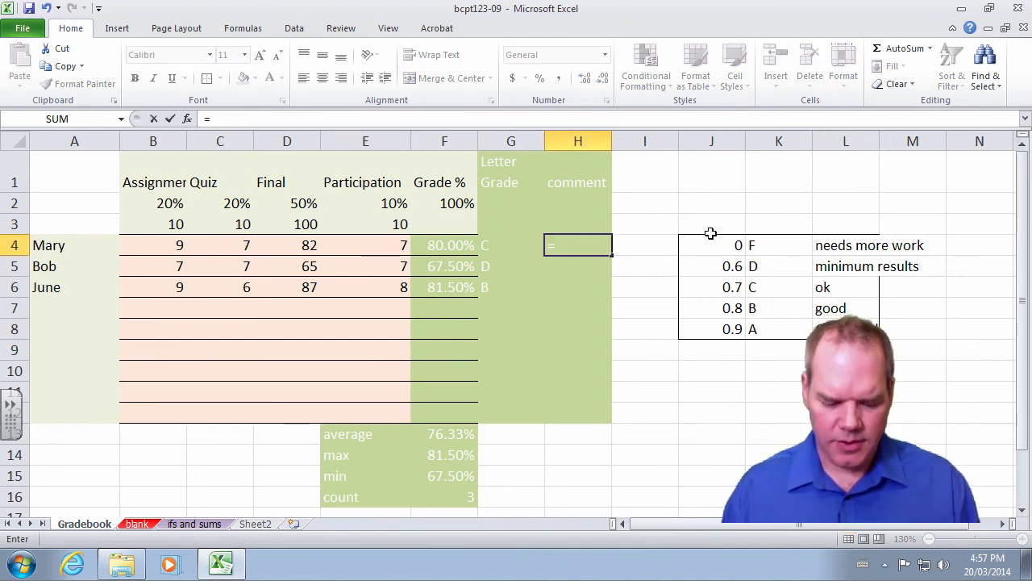
type("vlookup(")
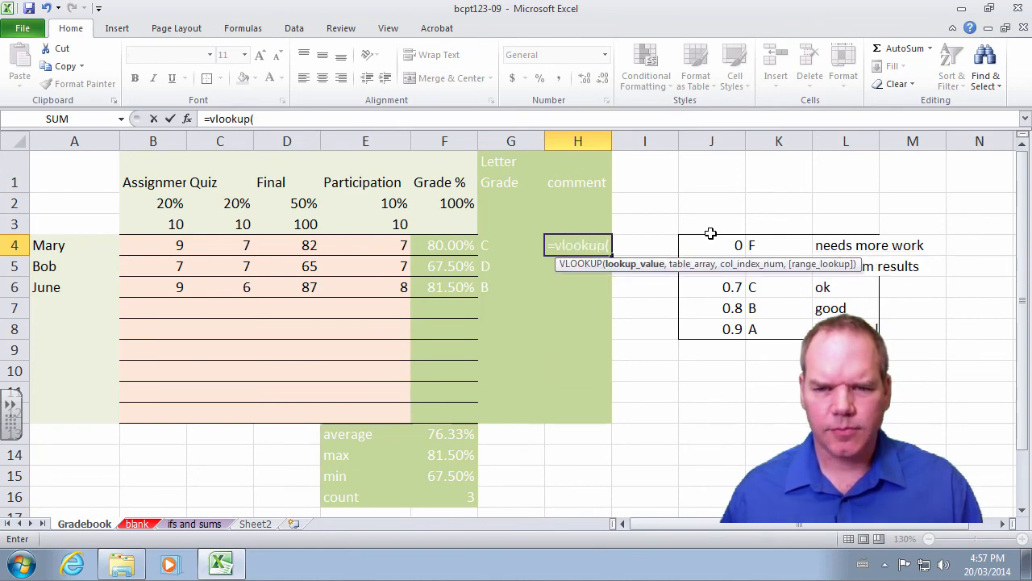
left_click(468, 245)
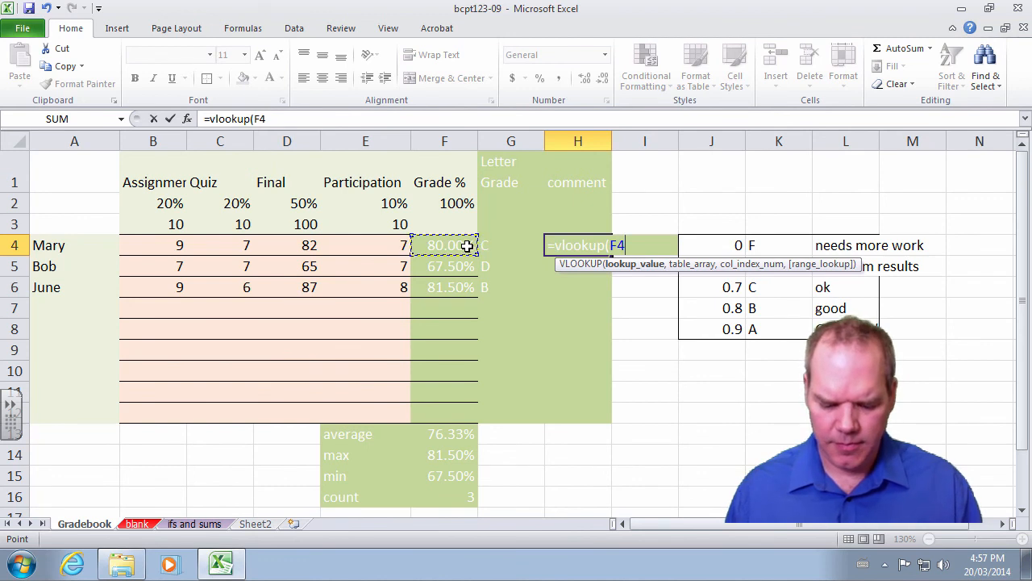
type(",")
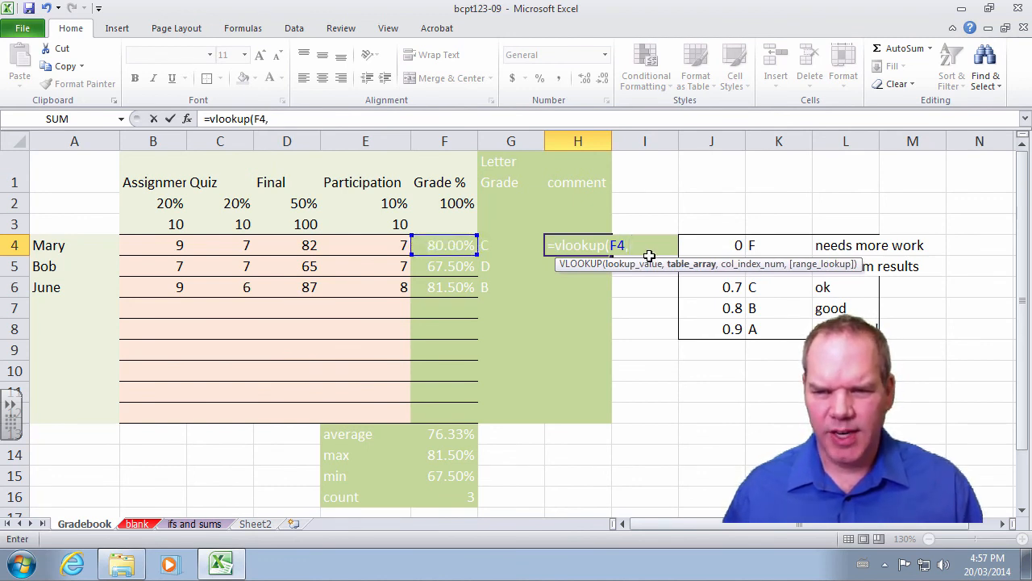
left_click_drag(724, 245, 831, 328)
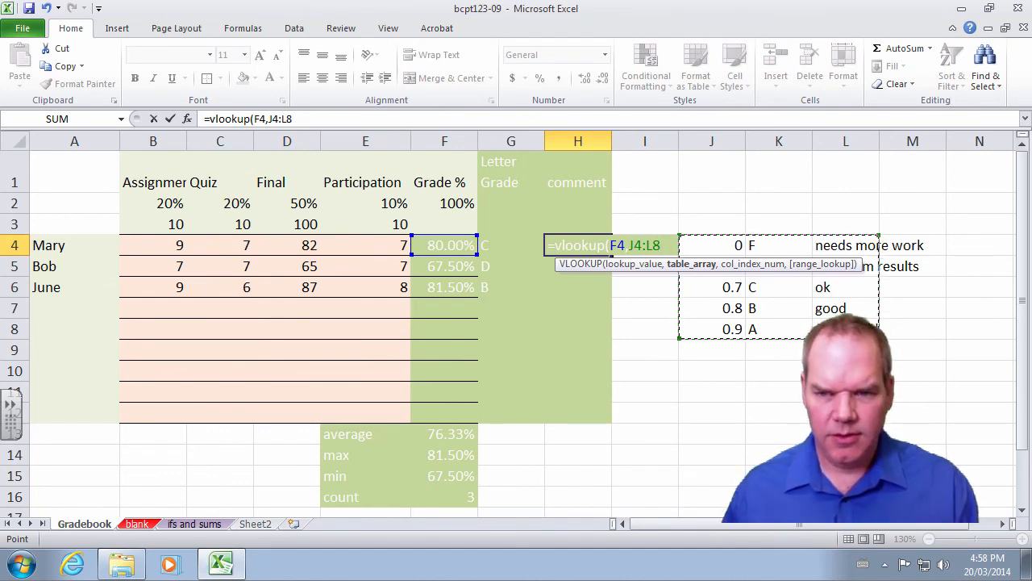
key("F4")
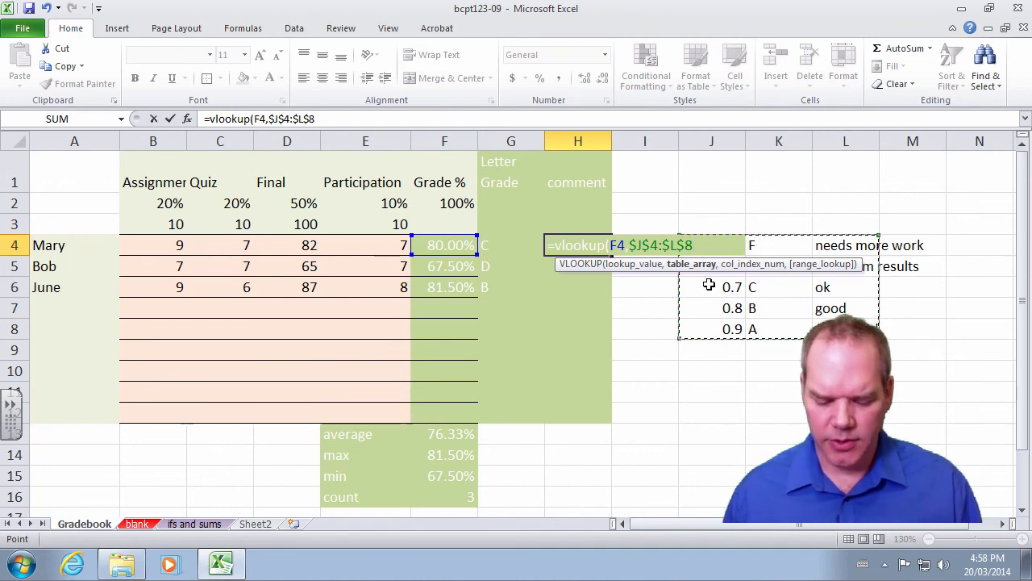
type(",")
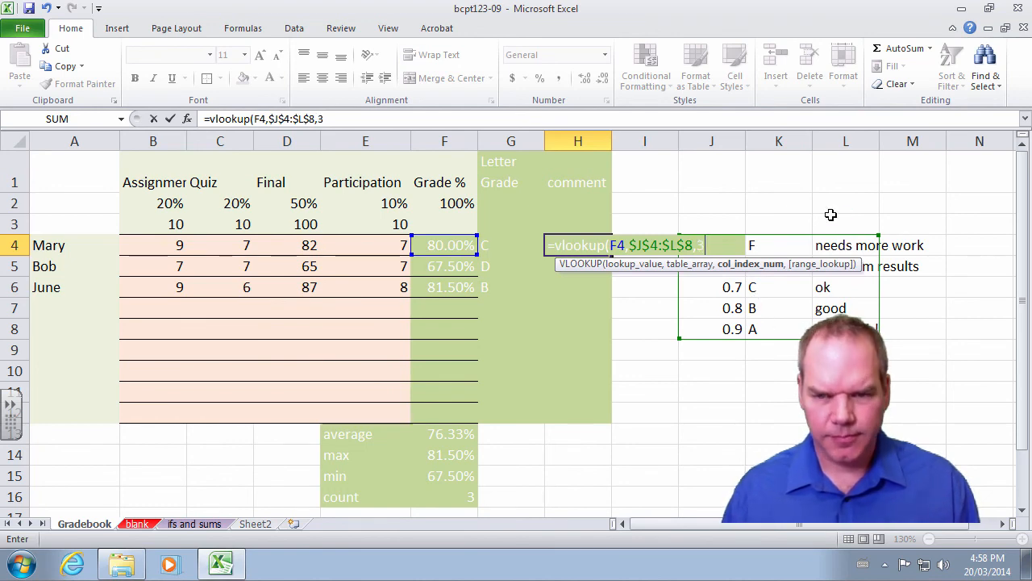
type("3)")
key("Return")
Step: Fill the comment lookup formula from H4 down through H6 for the remaining students
key("Up")
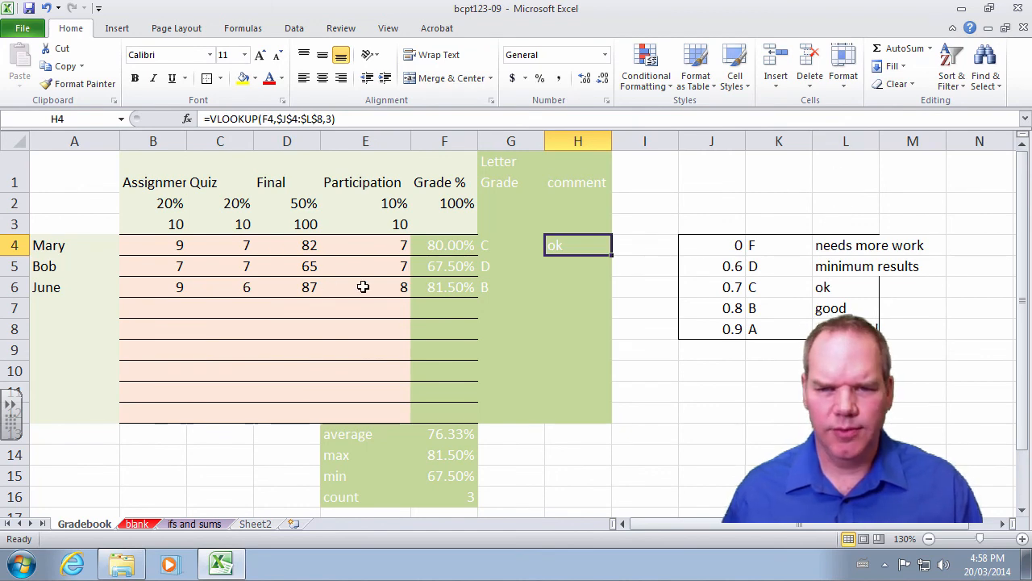
left_click_drag(612, 256, 613, 293)
left_click(642, 294)
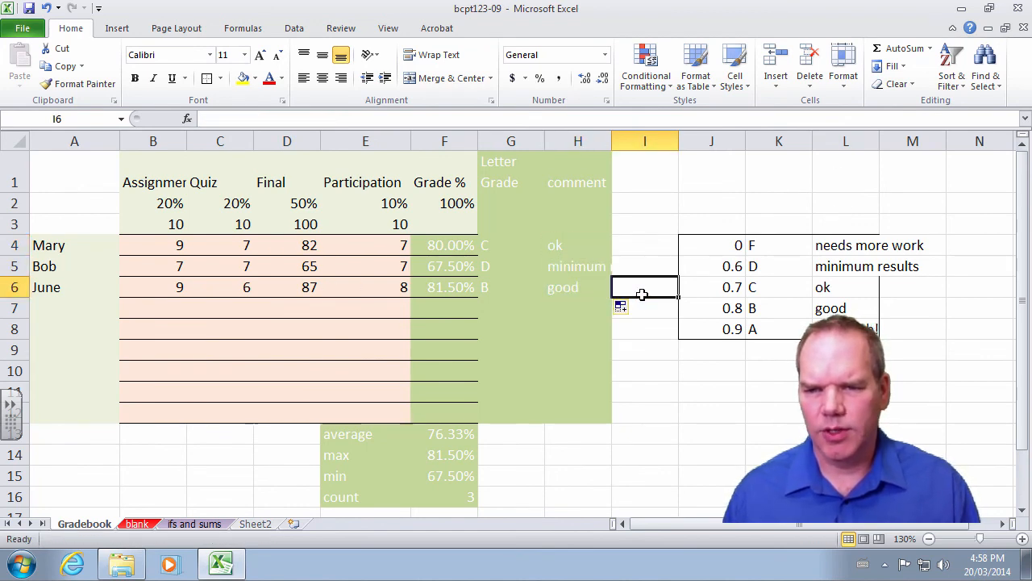